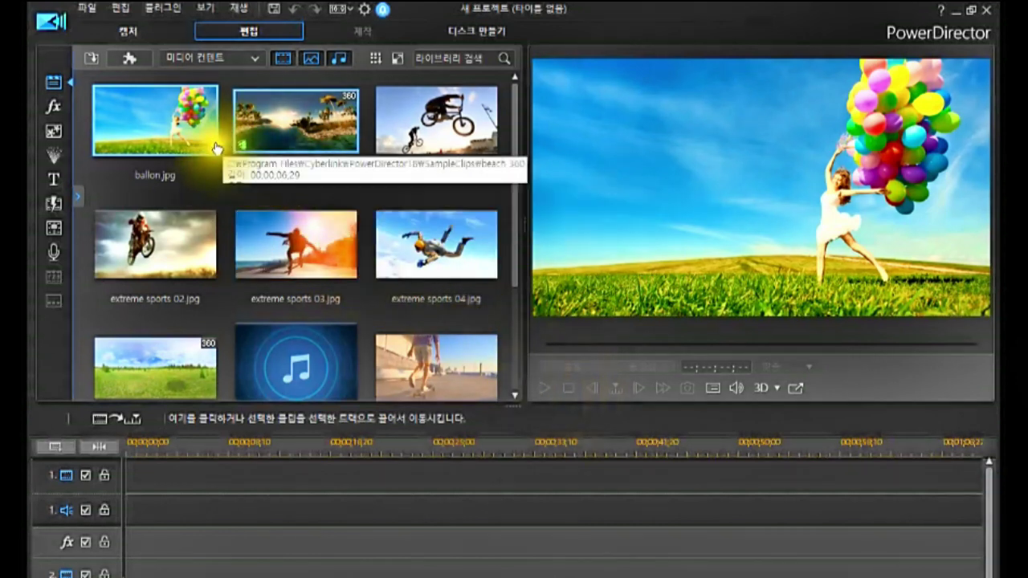
- Select every sample clip in the media library and remove them all
{"action": "left_click", "coordinate": [159, 113]}
{"action": "left_click", "coordinate": [157, 109]}
{"action": "left_click", "coordinate": [158, 109]}
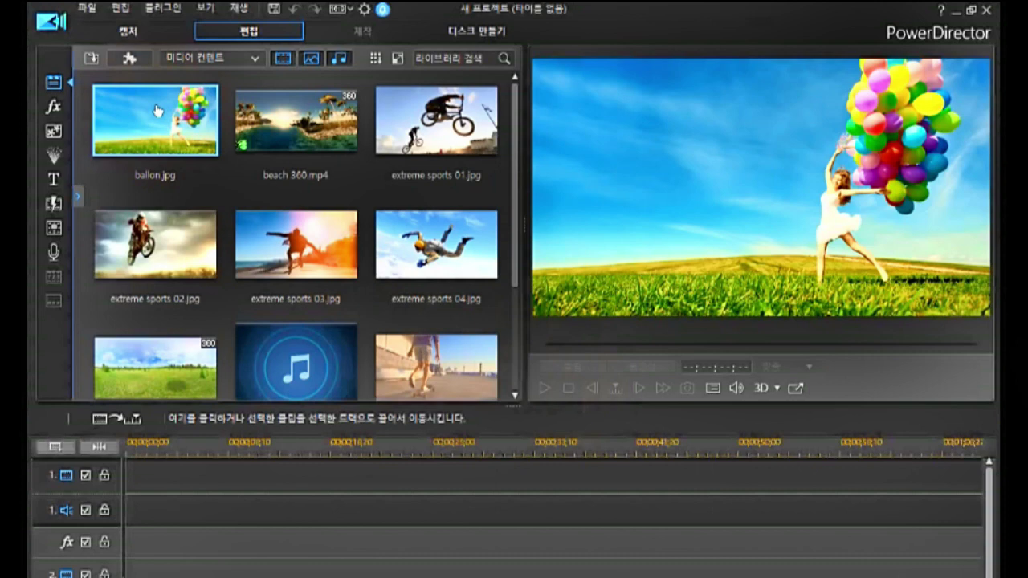
{"action": "key", "text": "ctrl+a"}
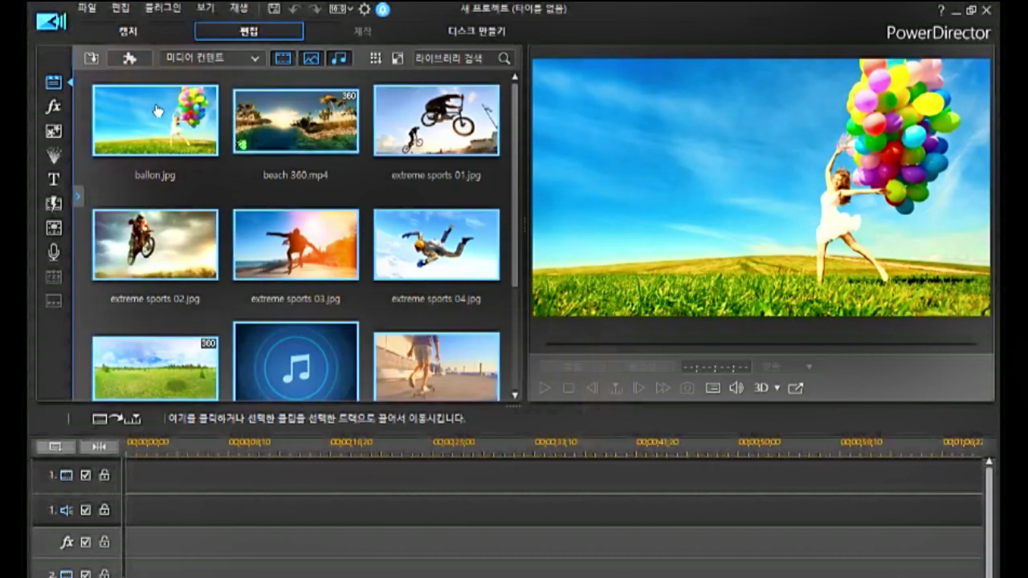
{"action": "key", "text": "Delete"}
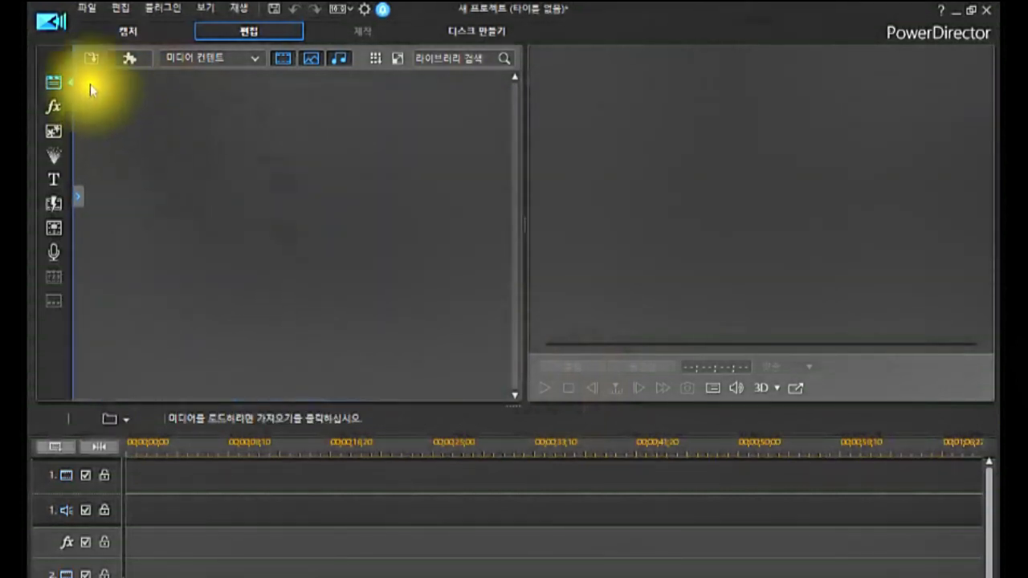
- Import the media file "Sample 비디오.mp4" from the #장면탐지 비디오 다듬기 folder into the library
{"action": "left_click", "coordinate": [91, 58]}
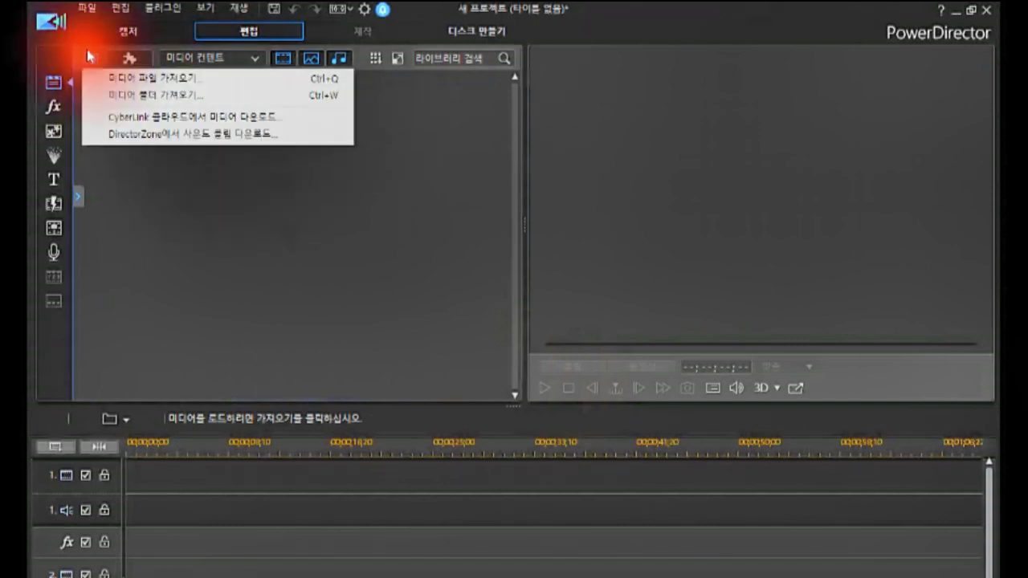
{"action": "left_click", "coordinate": [118, 79]}
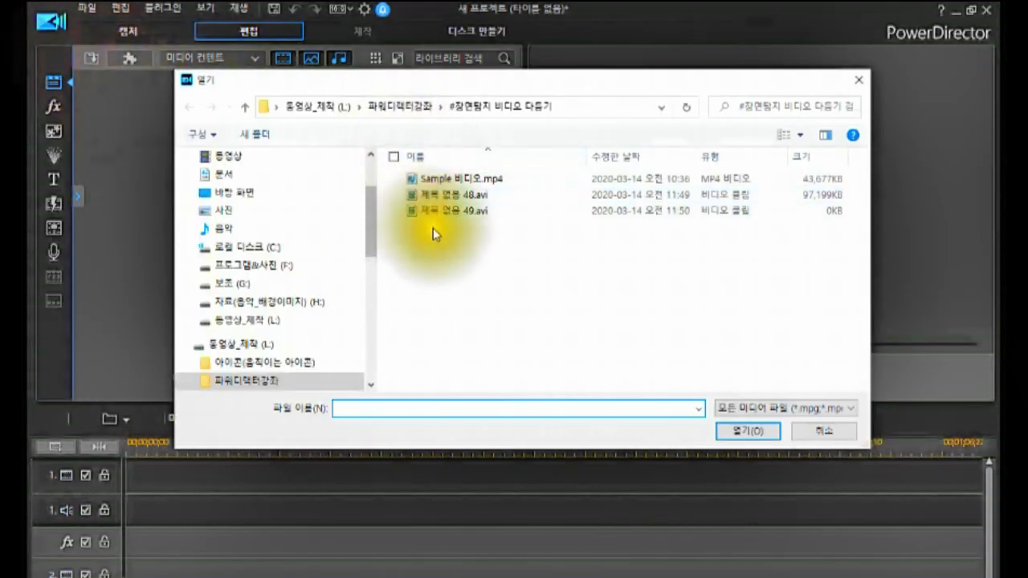
{"action": "left_click", "coordinate": [481, 176]}
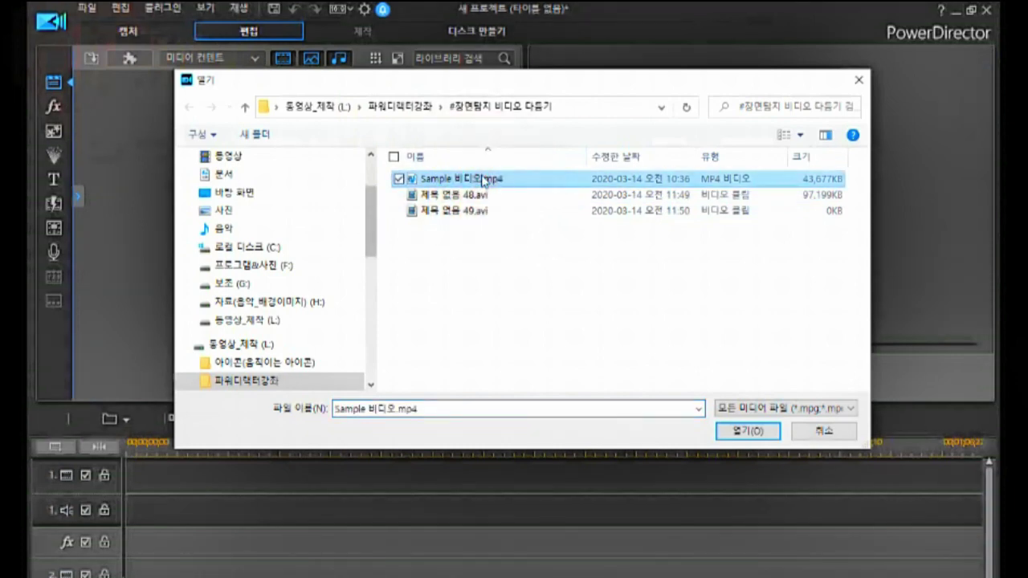
{"action": "left_click", "coordinate": [752, 429]}
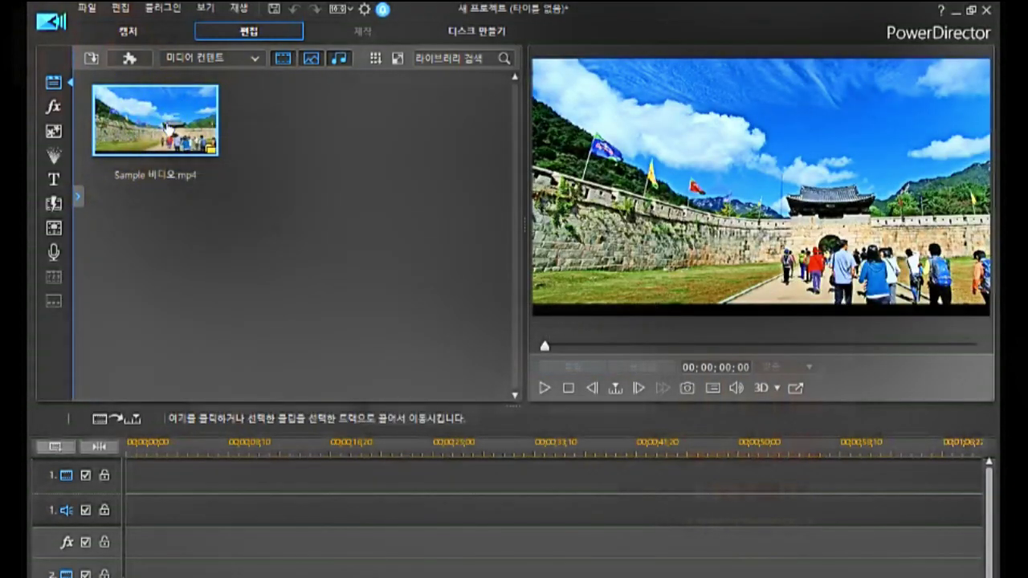
- Open scene detection (장면 탐지) for the imported Sample 비디오.mp4 clip in the library
{"action": "left_click", "coordinate": [166, 128]}
{"action": "right_click", "coordinate": [166, 128]}
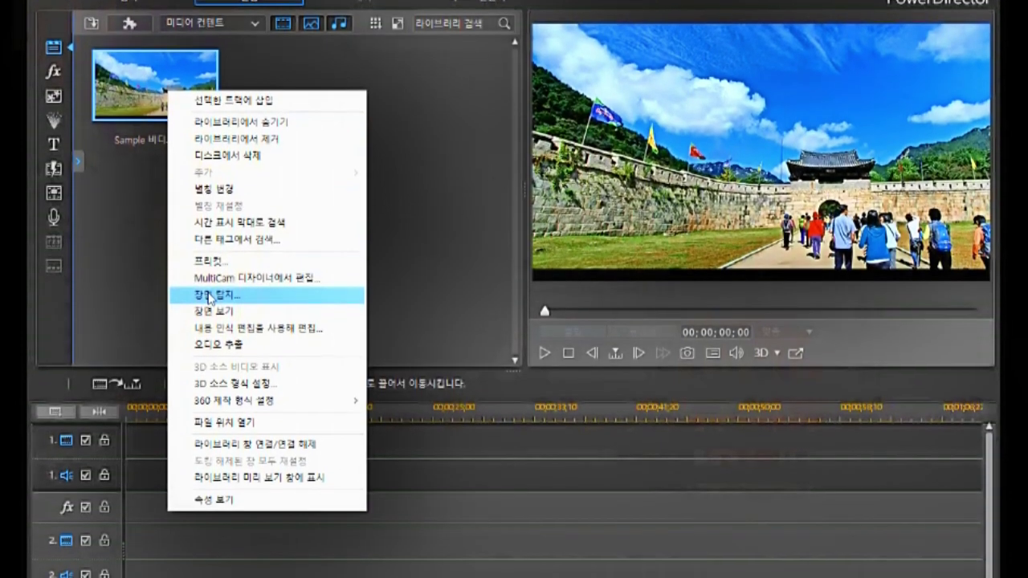
{"action": "left_click", "coordinate": [208, 296]}
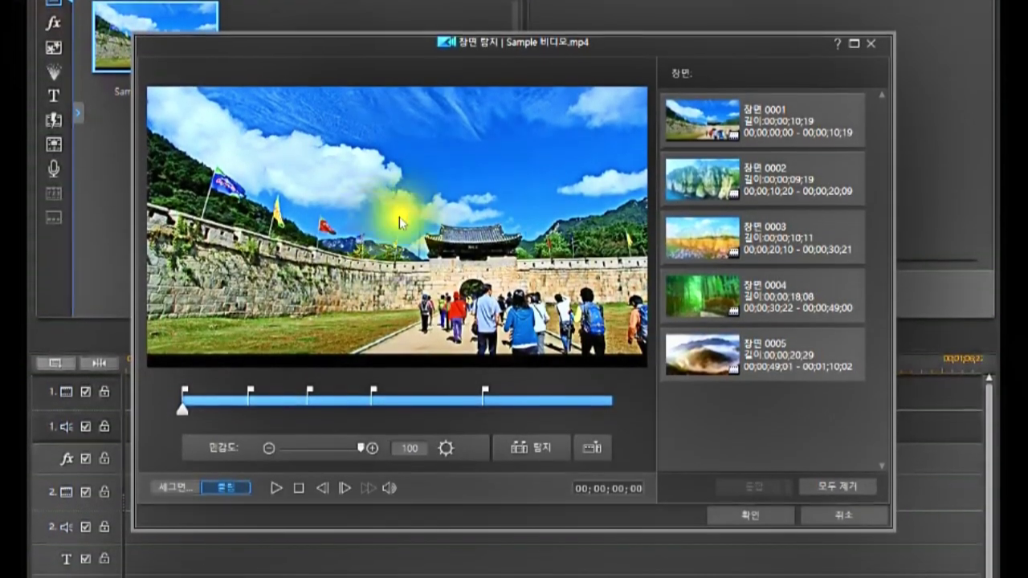
- Preview the detected scenes 장면 0001 through 장면 0005 one after another, finishing back on 장면 0001
{"action": "left_click", "coordinate": [753, 136]}
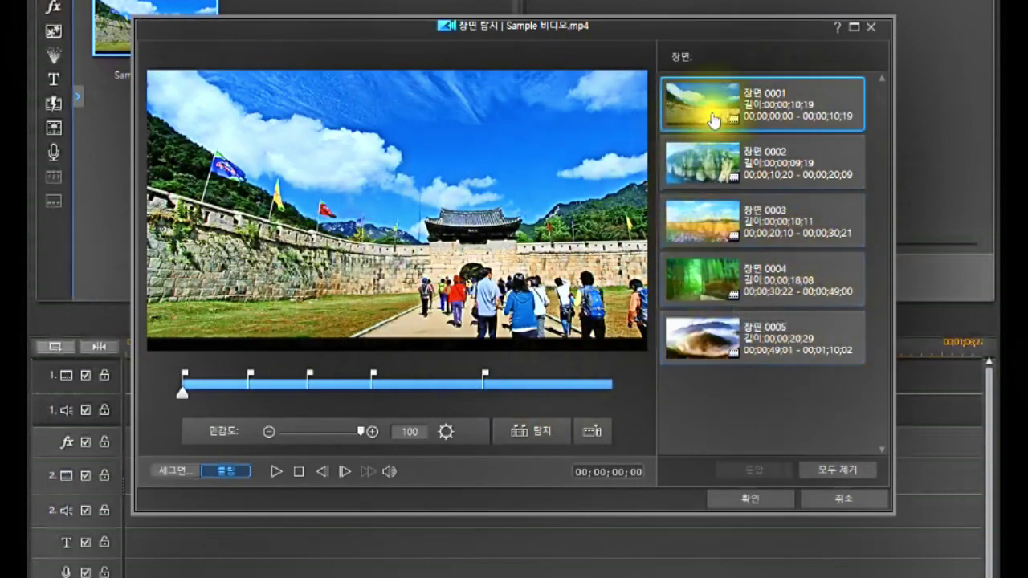
{"action": "left_click", "coordinate": [710, 165]}
{"action": "left_click", "coordinate": [710, 221]}
{"action": "left_click", "coordinate": [710, 277]}
{"action": "left_click", "coordinate": [711, 329]}
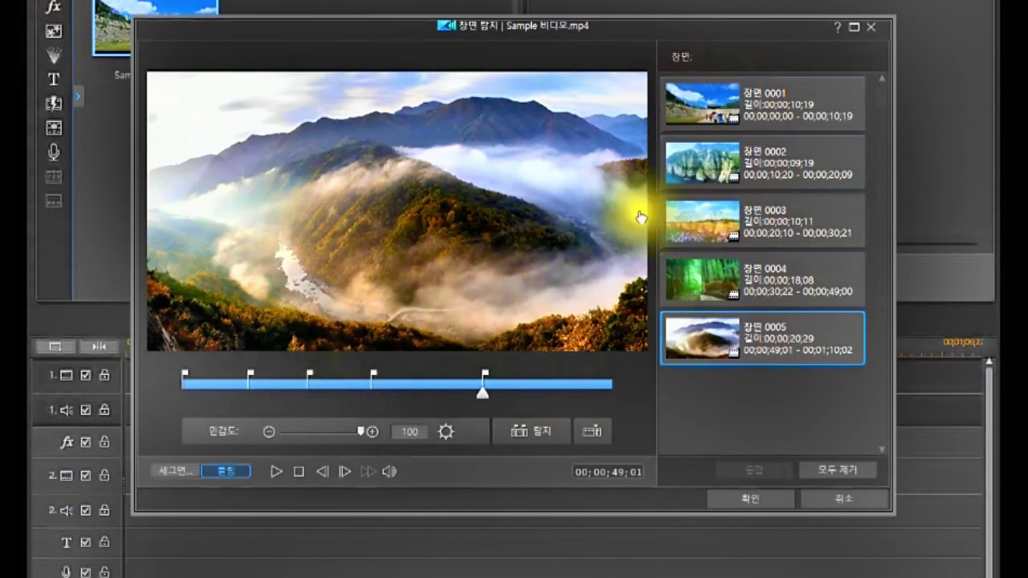
{"action": "left_click", "coordinate": [718, 126]}
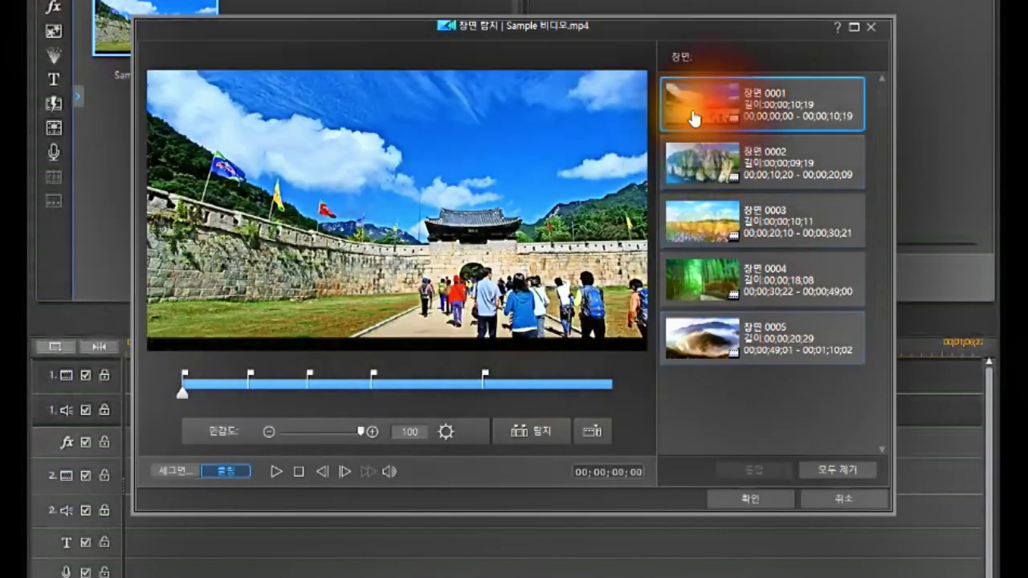
- Compare the scene flags on the preview timeline with the starting points of scenes 장면 0002, 0003 and 0004
{"action": "left_click", "coordinate": [187, 380]}
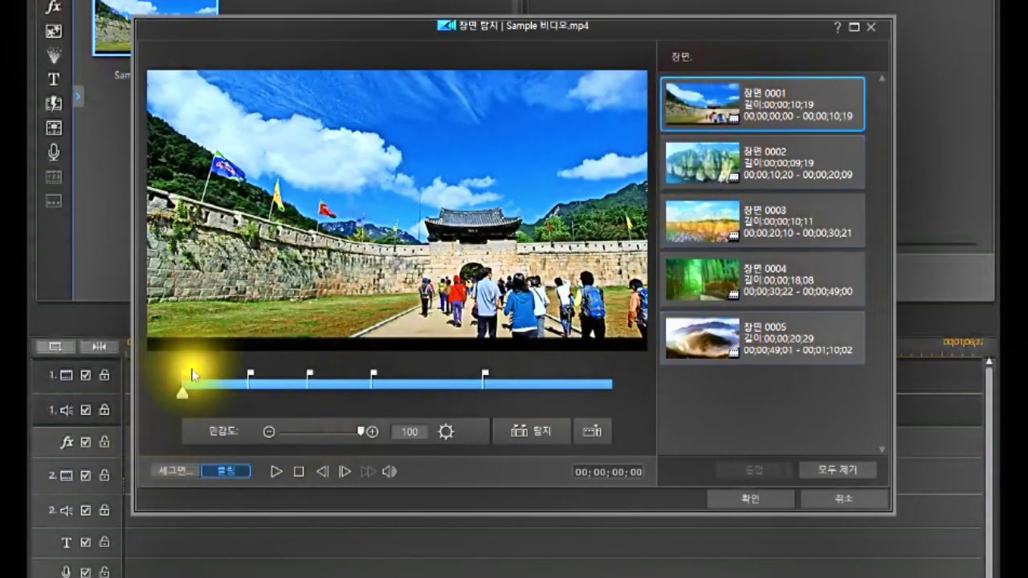
{"action": "left_click", "coordinate": [246, 387]}
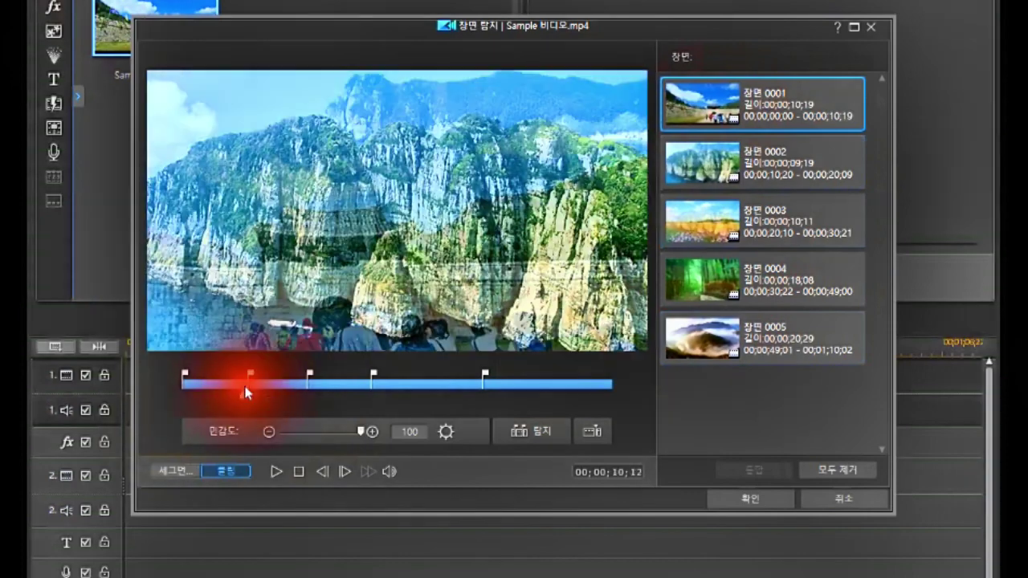
{"action": "left_click_drag", "start_coordinate": [688, 161], "coordinate": [660, 245]}
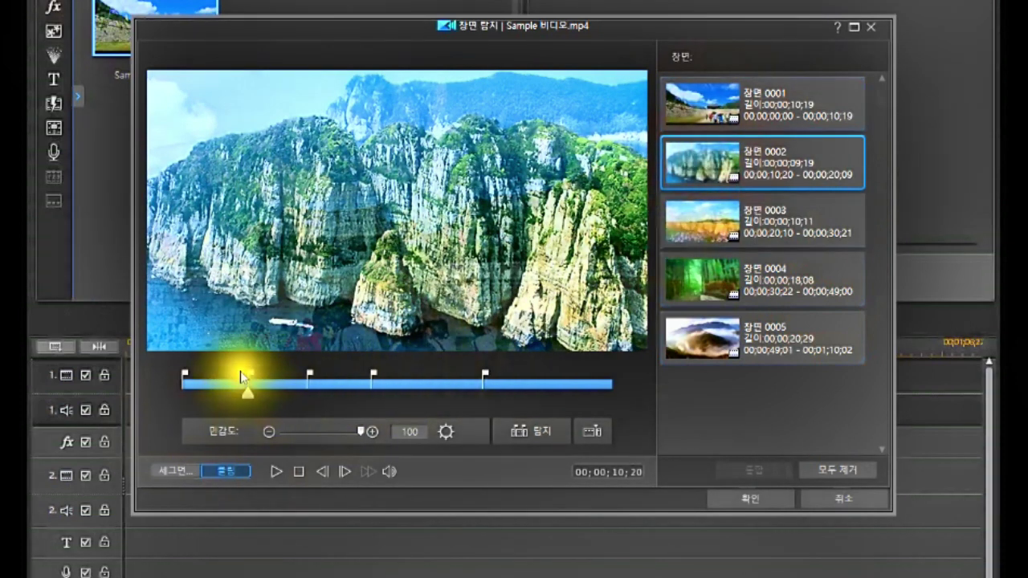
{"action": "left_click", "coordinate": [313, 384]}
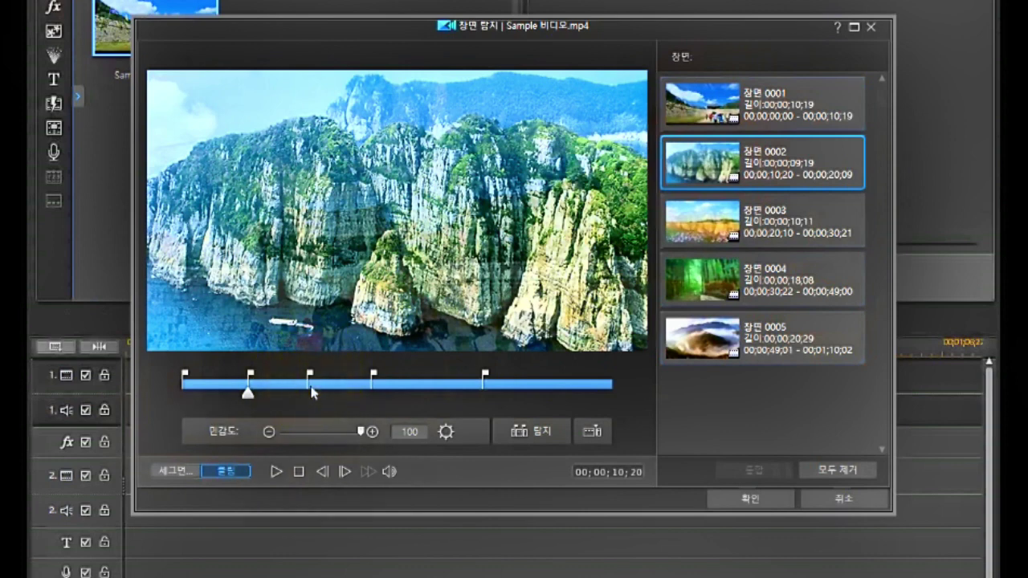
{"action": "left_click", "coordinate": [720, 222]}
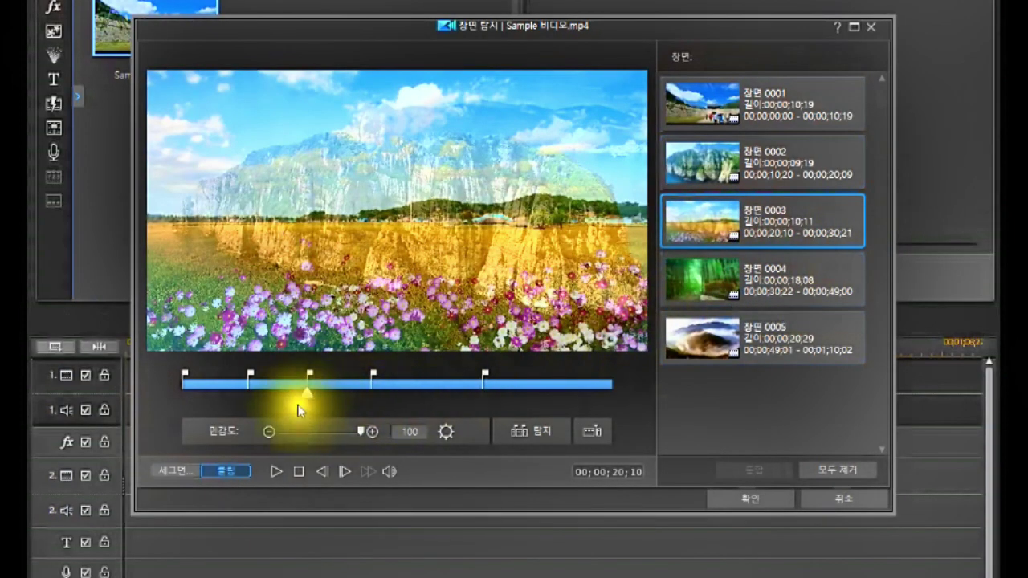
{"action": "left_click", "coordinate": [306, 362]}
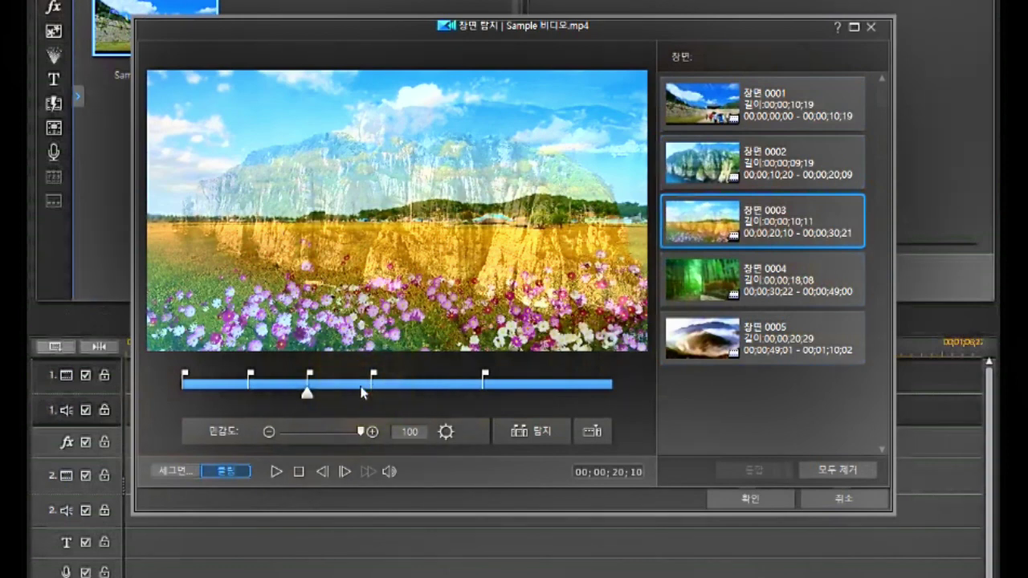
{"action": "left_click", "coordinate": [725, 280]}
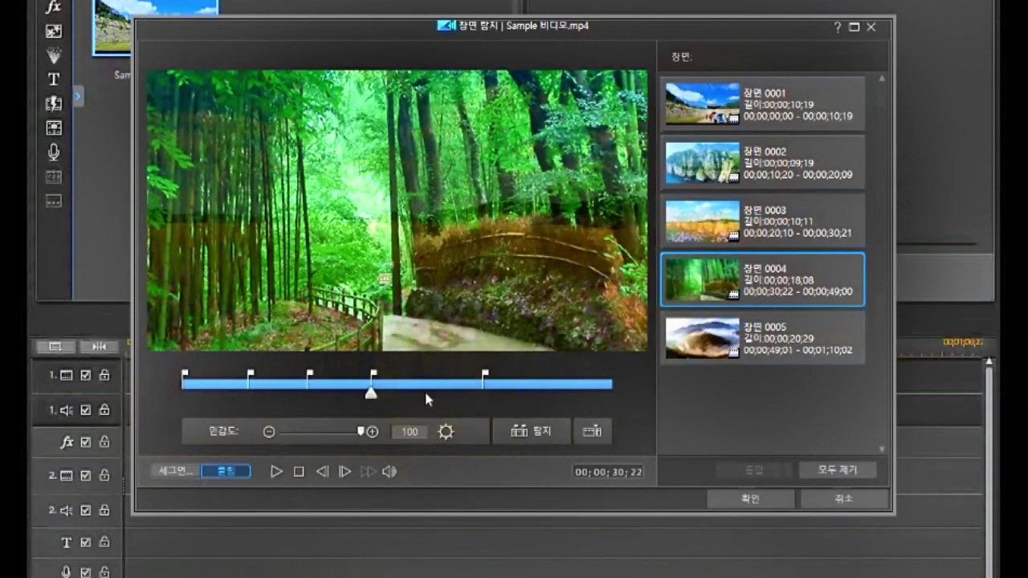
- Play the clip from the start of 장면 0004 into 장면 0005 to check its picture changes, and pause playback
{"action": "left_click", "coordinate": [783, 300]}
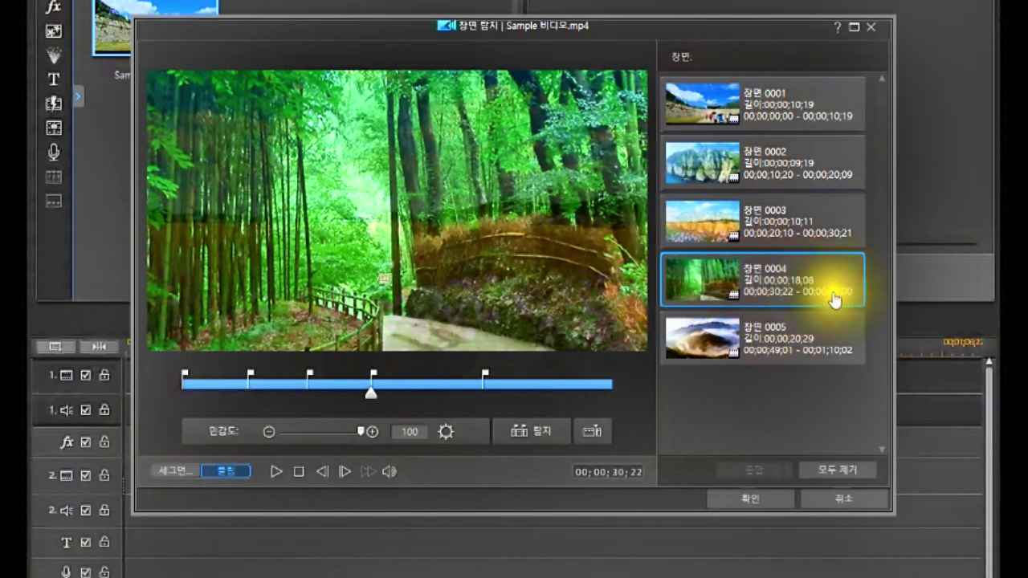
{"action": "left_click", "coordinate": [831, 299]}
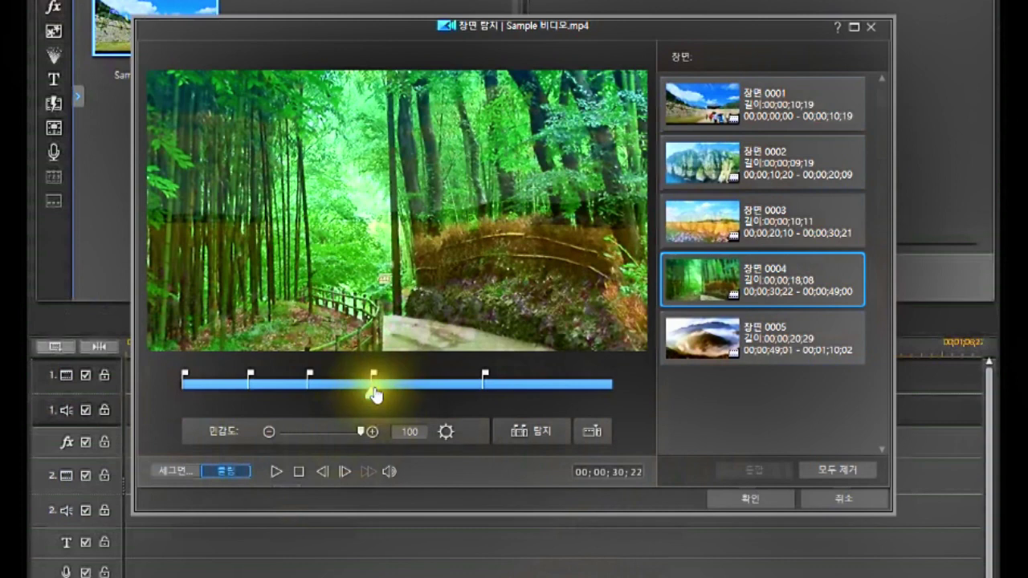
{"action": "left_click", "coordinate": [277, 470]}
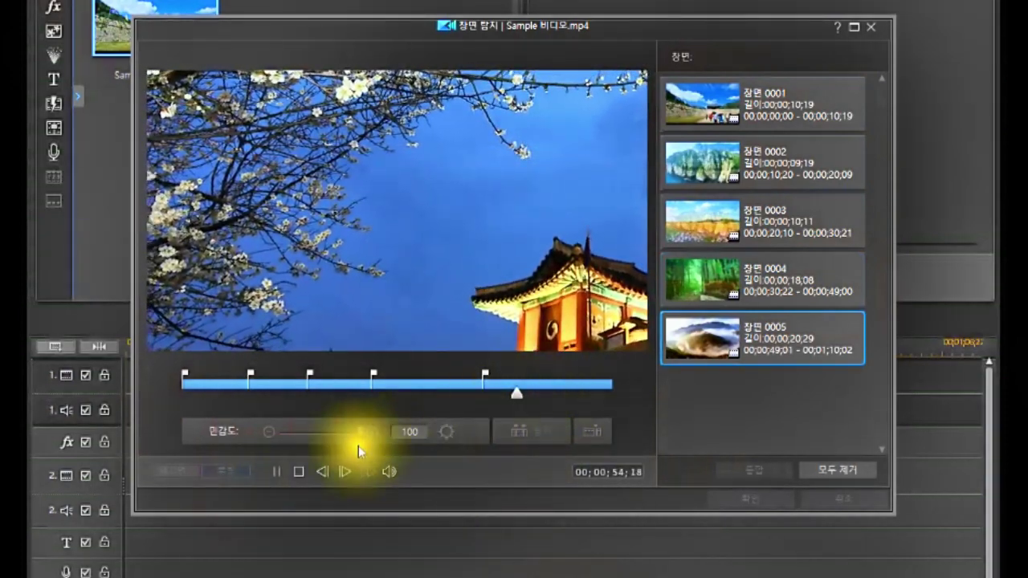
{"action": "left_click", "coordinate": [294, 473]}
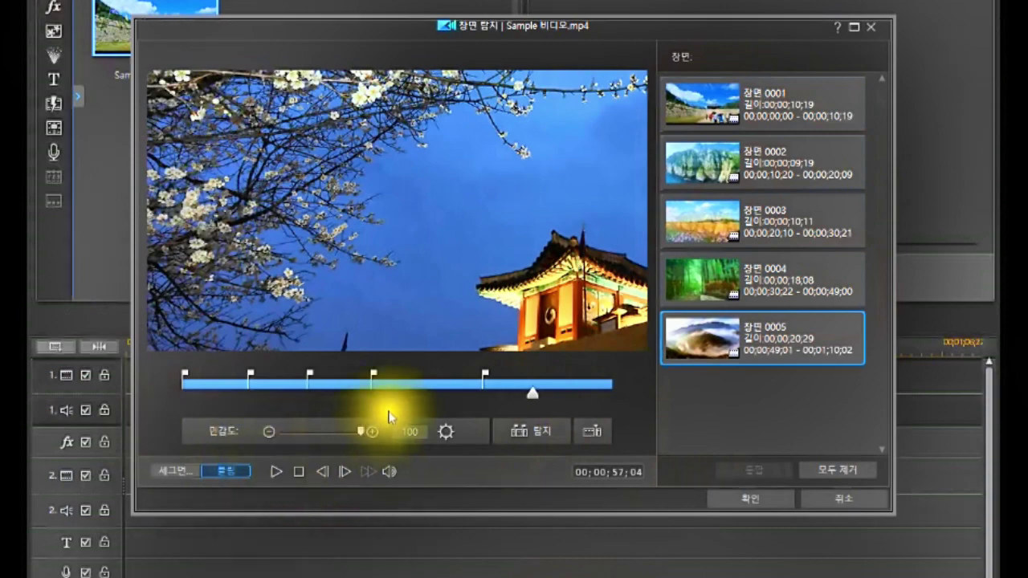
- Split scene 장면 0005 manually at 00;01;00;08, where the picture changes to the river landscape
{"action": "mouse_move", "coordinate": [532, 399]}
{"action": "left_mouse_down"}
{"action": "mouse_move", "coordinate": [471, 408]}
{"action": "mouse_move", "coordinate": [501, 427]}
{"action": "mouse_move", "coordinate": [483, 435]}
{"action": "left_mouse_up"}
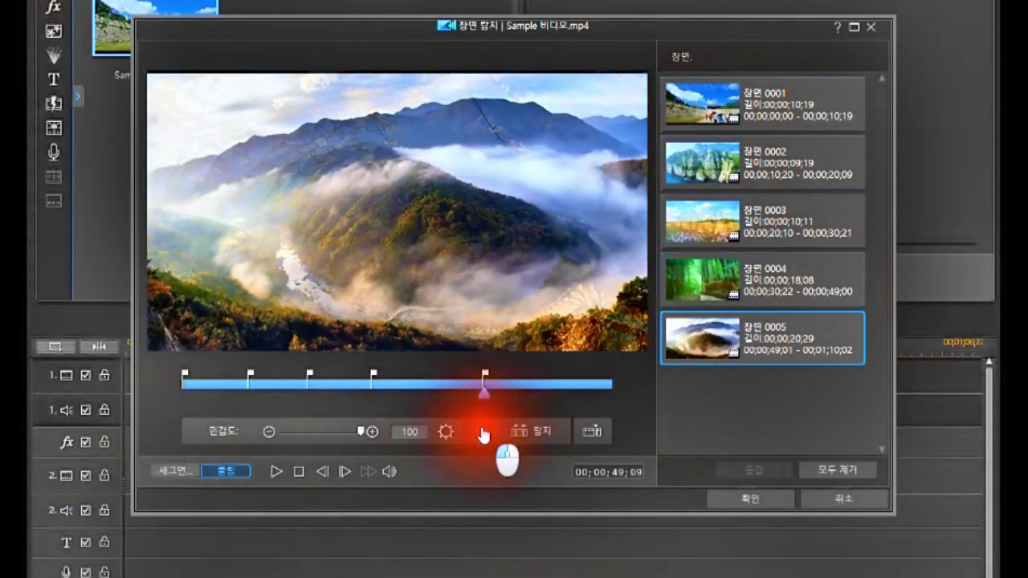
{"action": "left_click", "coordinate": [527, 434]}
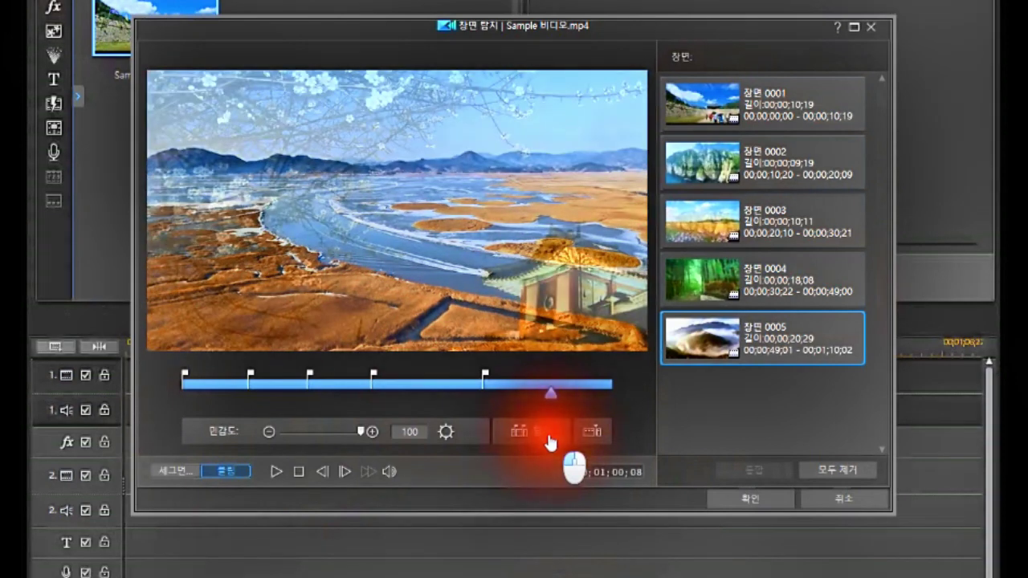
{"action": "left_click", "coordinate": [550, 443]}
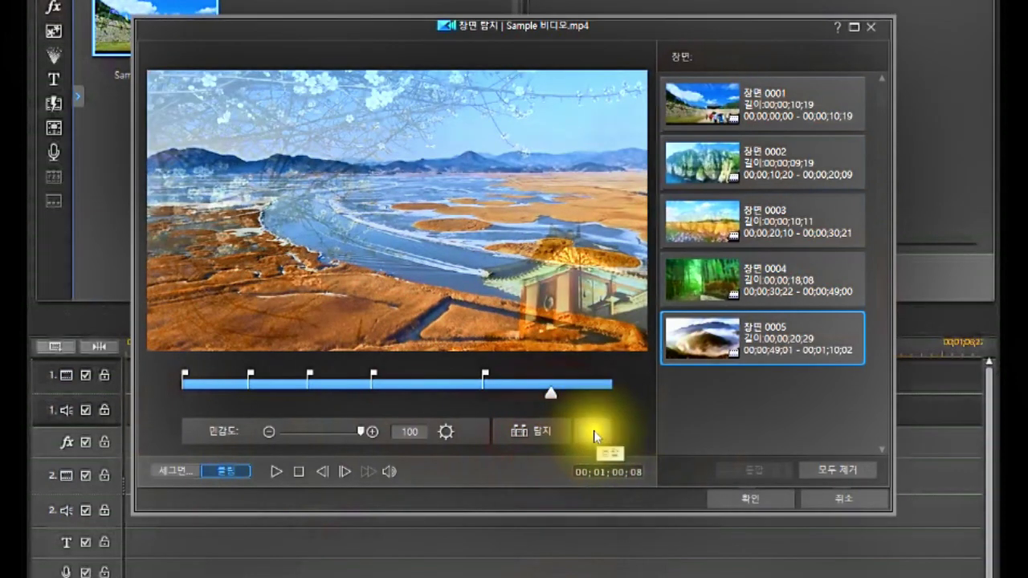
{"action": "left_click", "coordinate": [592, 432]}
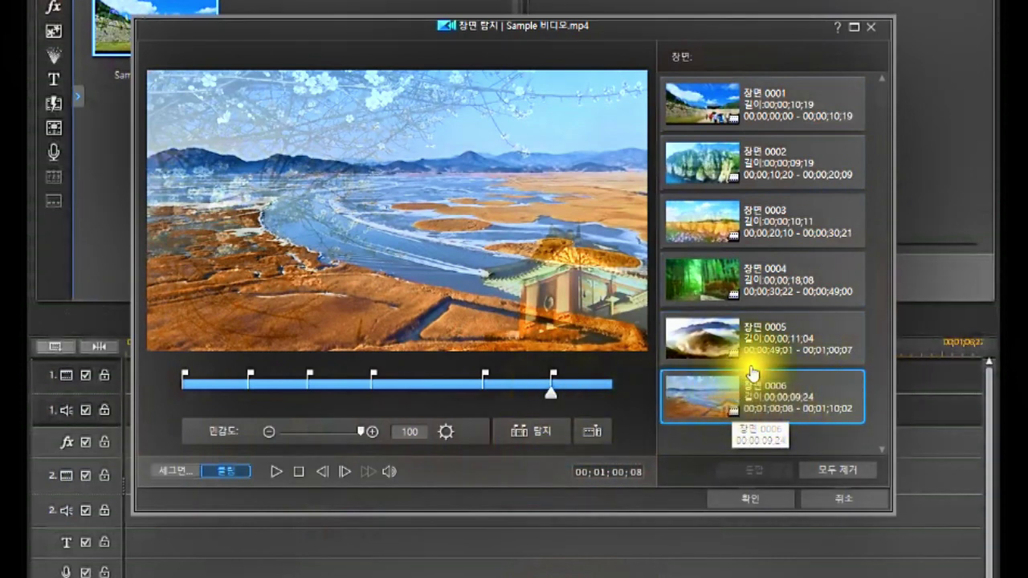
{"action": "left_click_drag", "start_coordinate": [552, 393], "coordinate": [551, 416]}
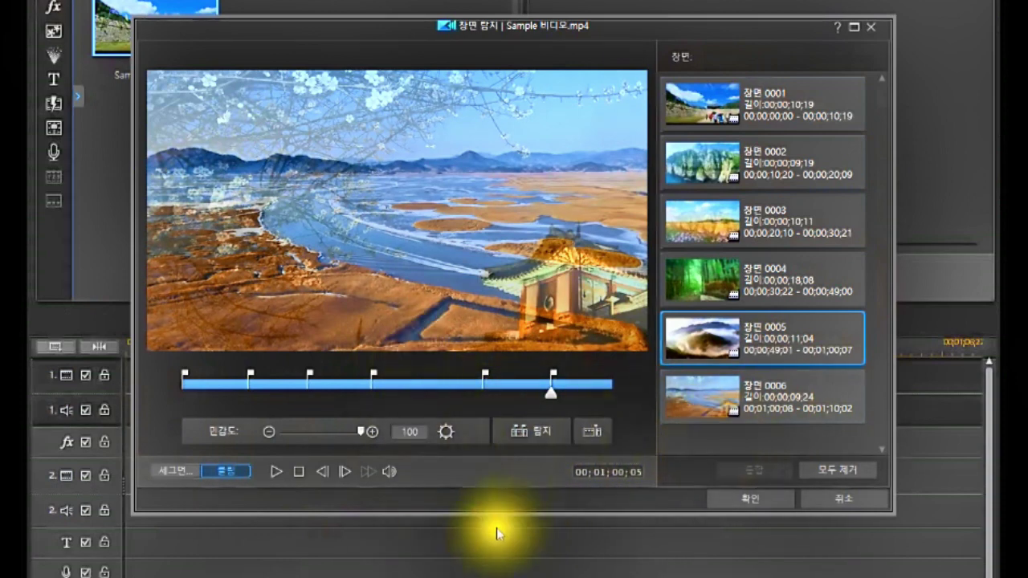
- Review the advanced scene detection settings for the detection method and preview, and accept them as they are
{"action": "left_click", "coordinate": [446, 434]}
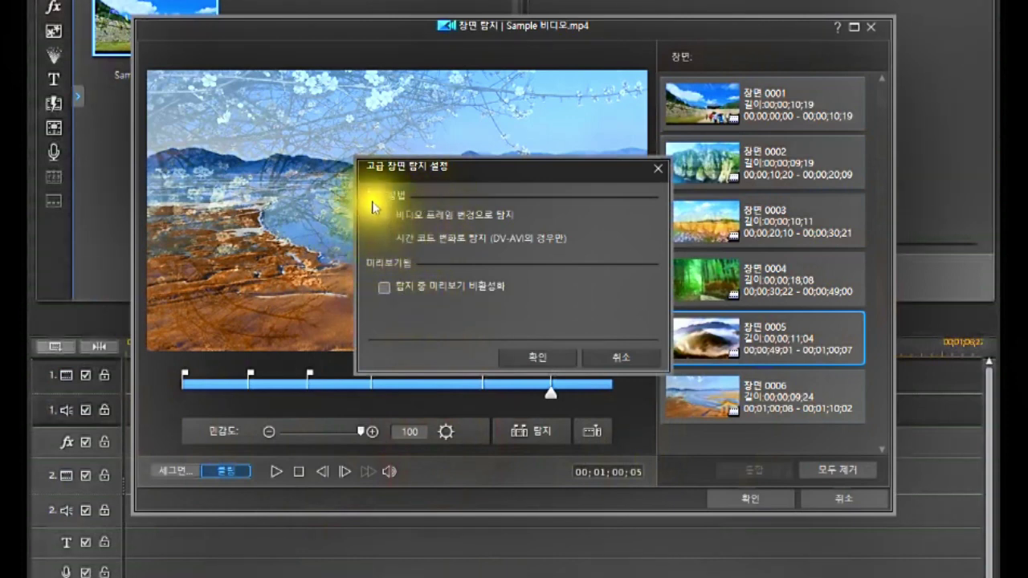
{"action": "left_click", "coordinate": [542, 356]}
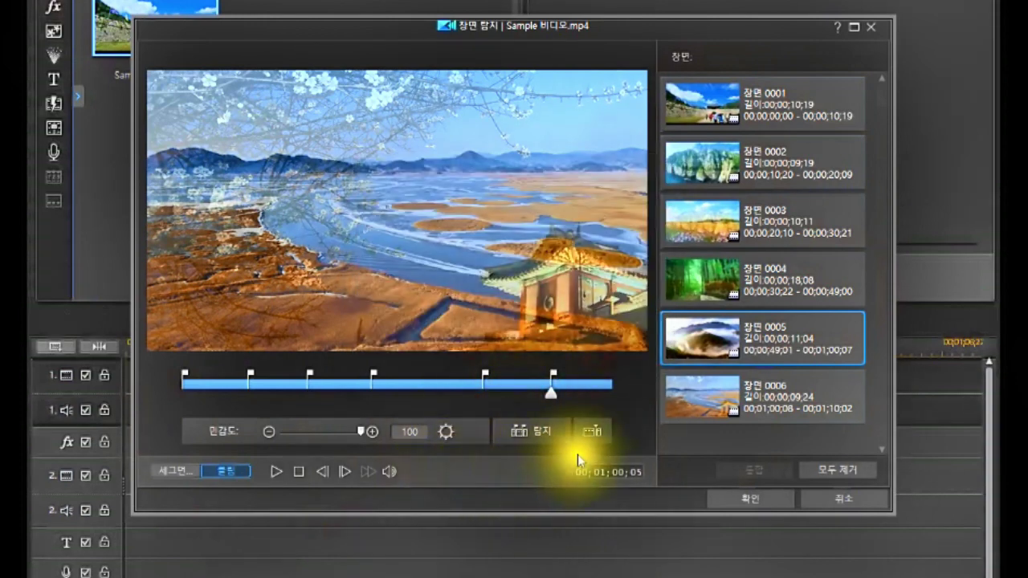
{"action": "left_click", "coordinate": [536, 443]}
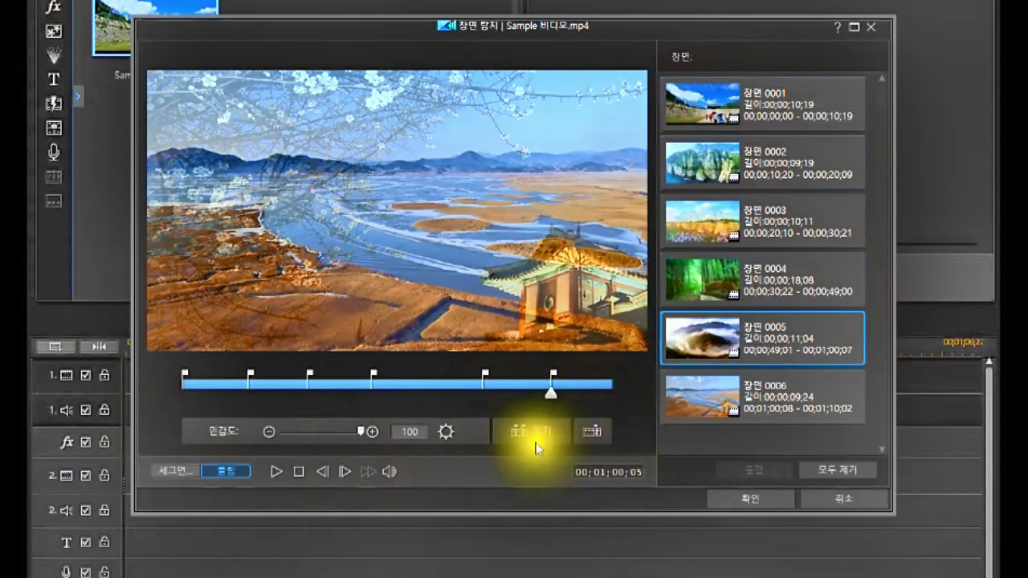
- Select scene 장면 0004 and run automatic scene detection on it to divide it further
{"action": "left_click", "coordinate": [371, 387]}
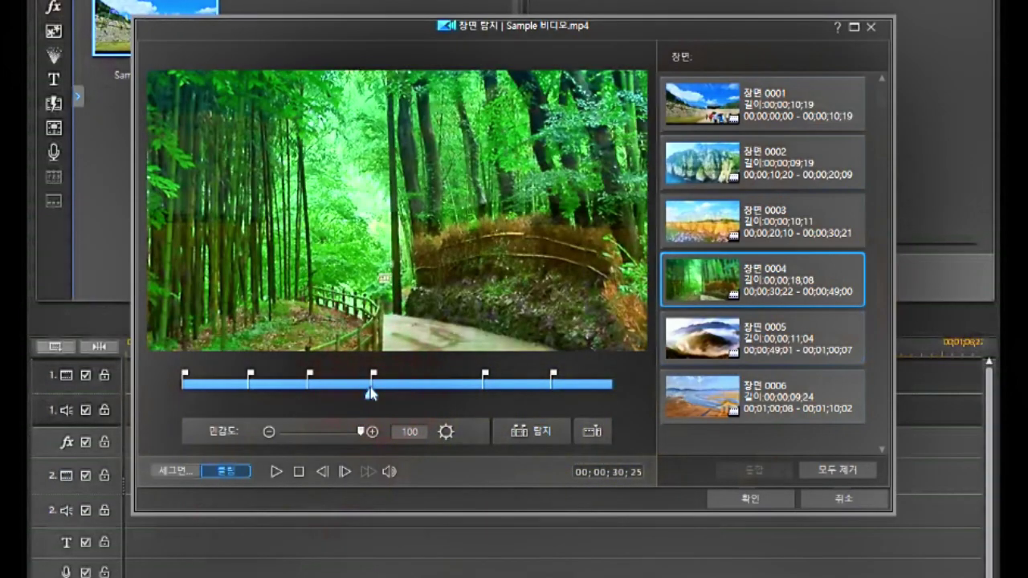
{"action": "left_click", "coordinate": [734, 282]}
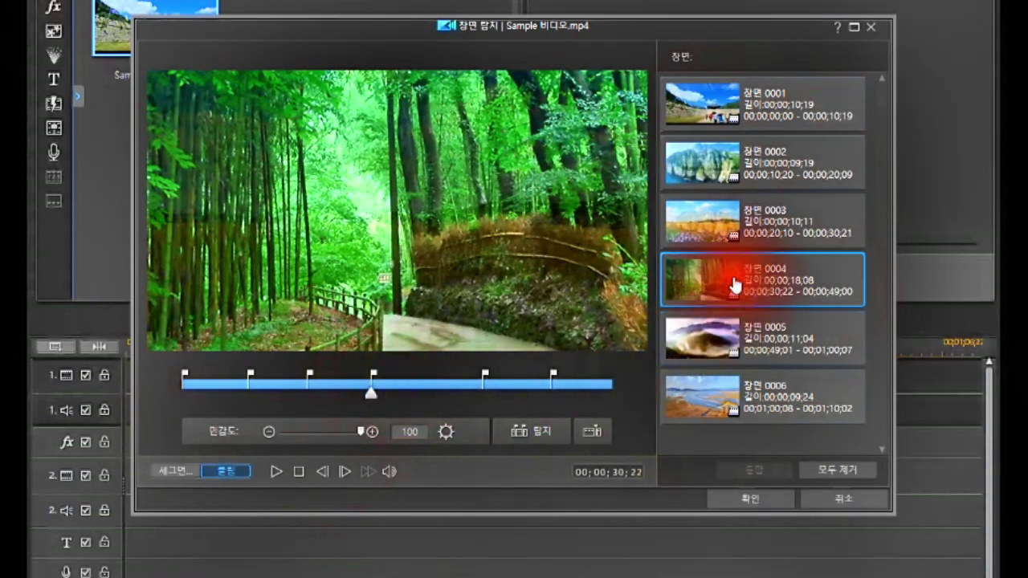
{"action": "left_click", "coordinate": [524, 432]}
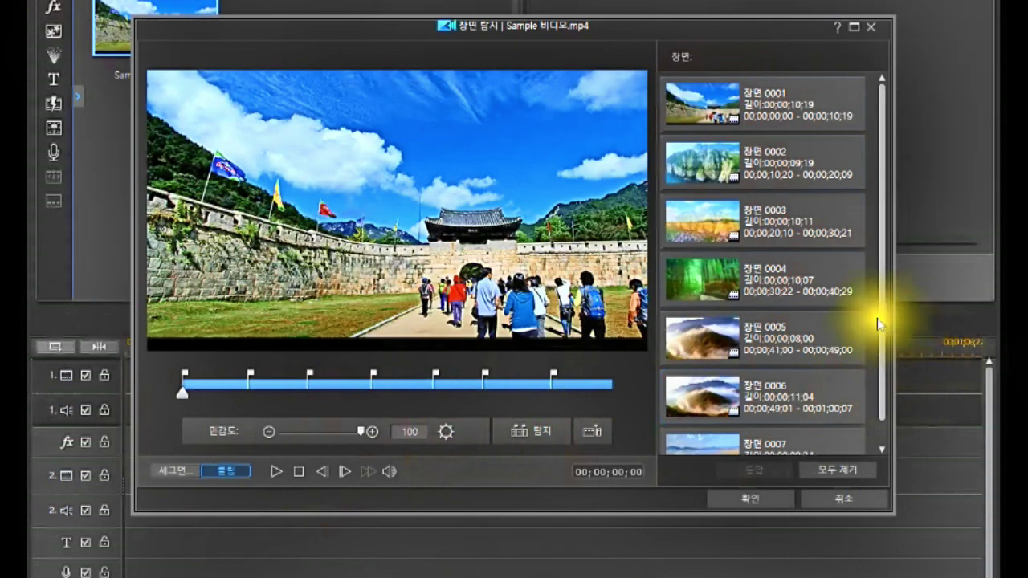
{"action": "left_click_drag", "start_coordinate": [879, 355], "coordinate": [796, 401]}
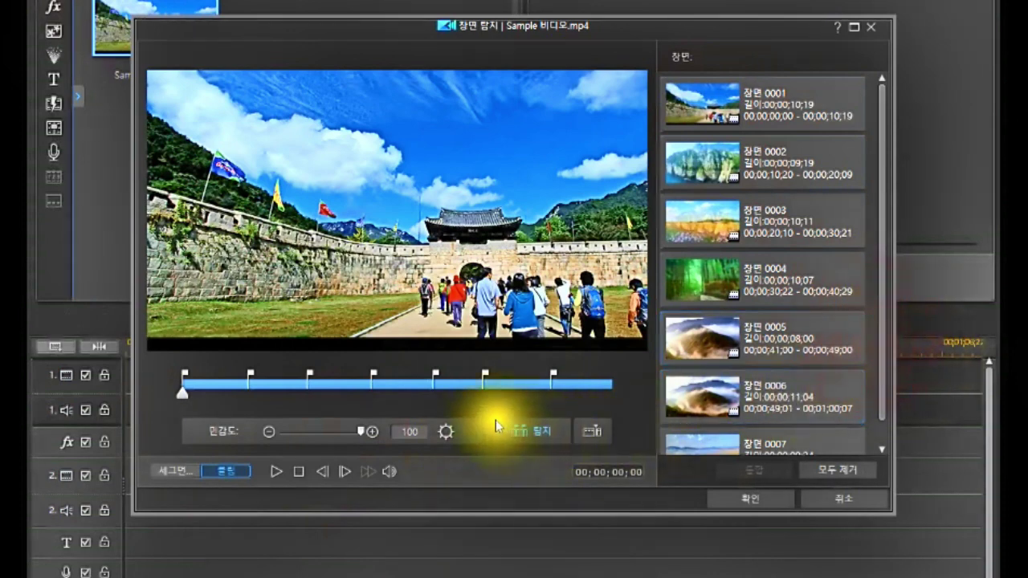
- Go to the start marker of scene 장면 0005 and look over the newly detected scenes down to the last one
{"action": "left_click", "coordinate": [436, 383]}
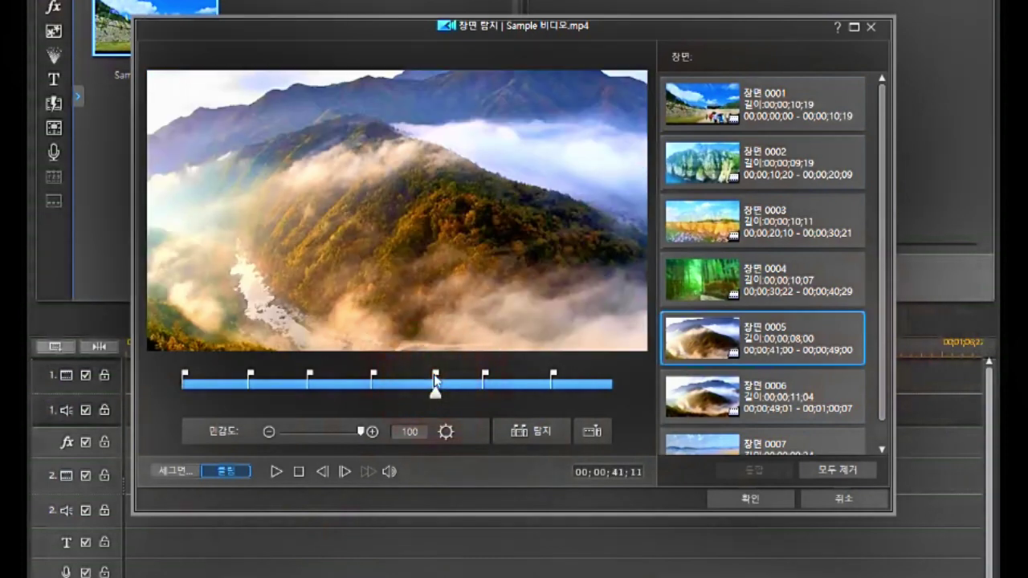
{"action": "left_click_drag", "start_coordinate": [881, 341], "coordinate": [884, 398]}
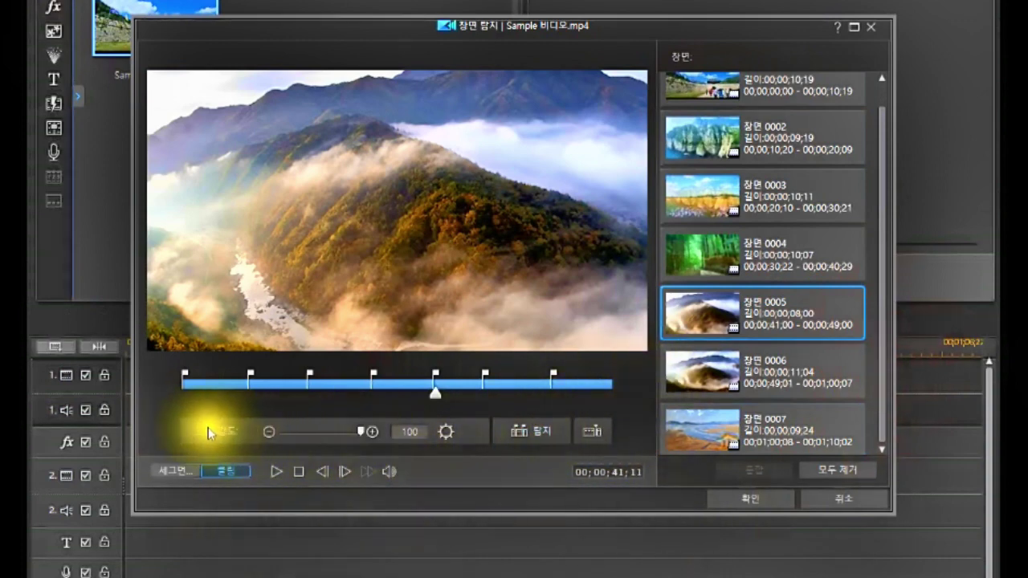
- Lower the scene detection sensitivity to 66 and raise it back to 100
{"action": "left_click", "coordinate": [267, 433]}
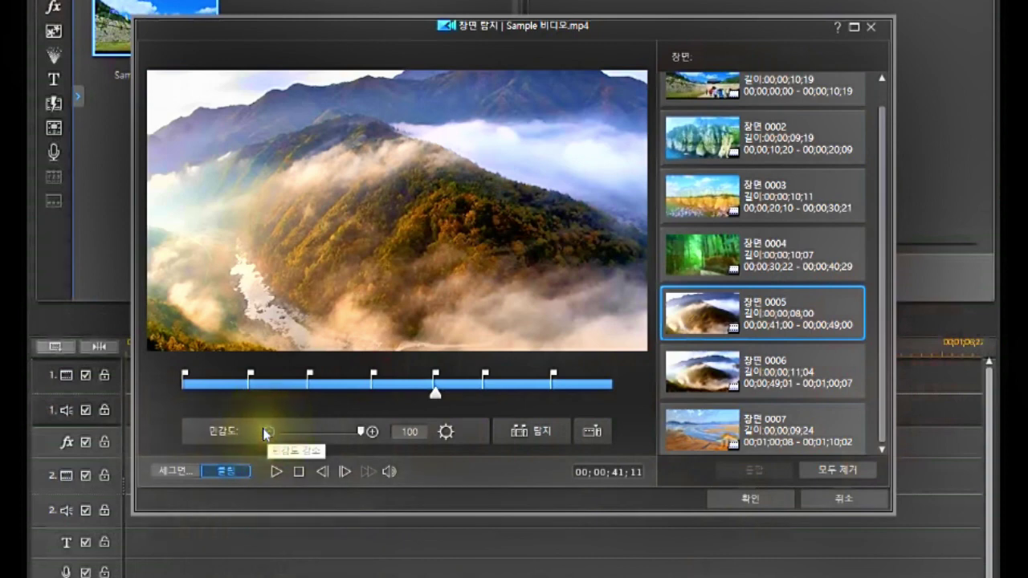
{"action": "left_click", "coordinate": [262, 428]}
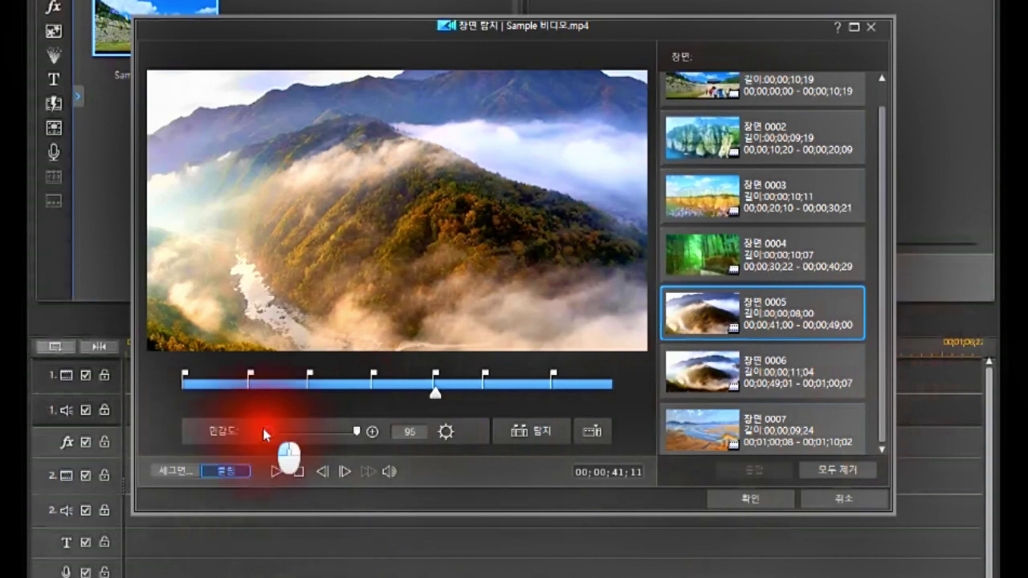
{"action": "left_click_drag", "start_coordinate": [262, 428], "coordinate": [262, 431]}
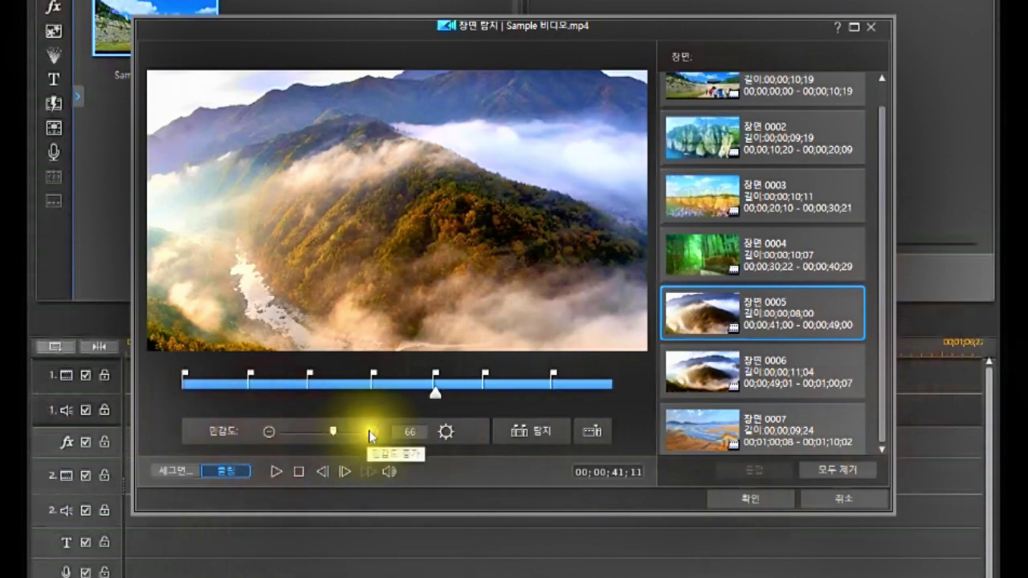
{"action": "left_click_drag", "start_coordinate": [368, 431], "coordinate": [364, 432]}
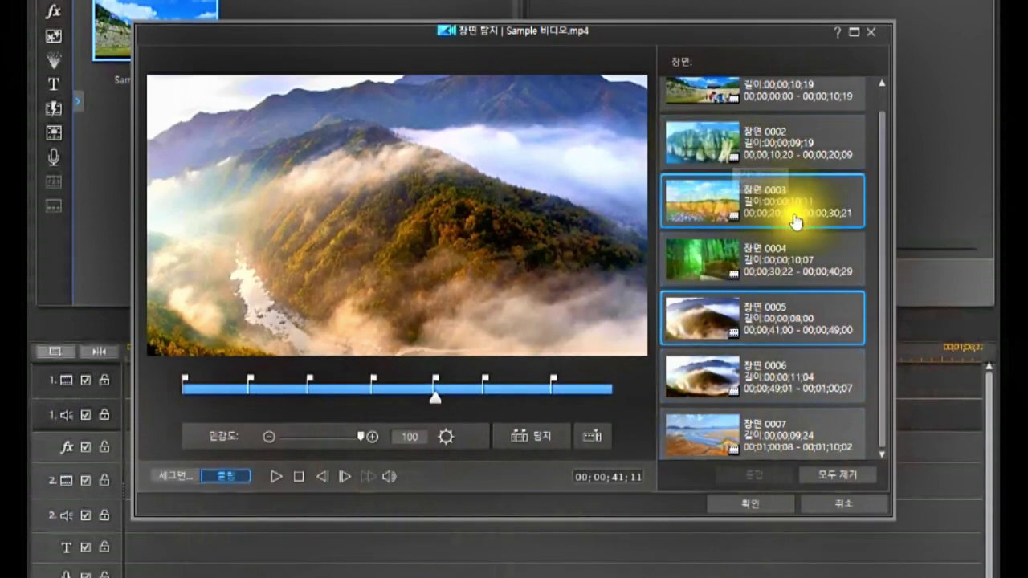
- Select scene 장면 0001, review the removal and re-detection options offered for it, and dismiss them
{"action": "left_click_drag", "start_coordinate": [881, 238], "coordinate": [899, 176]}
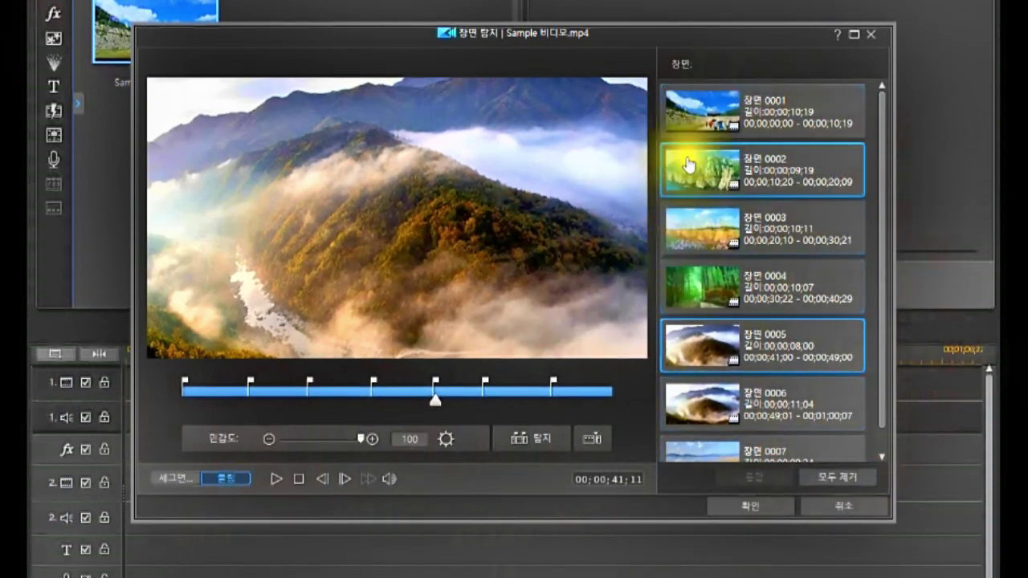
{"action": "left_click", "coordinate": [713, 122]}
{"action": "right_click", "coordinate": [715, 124]}
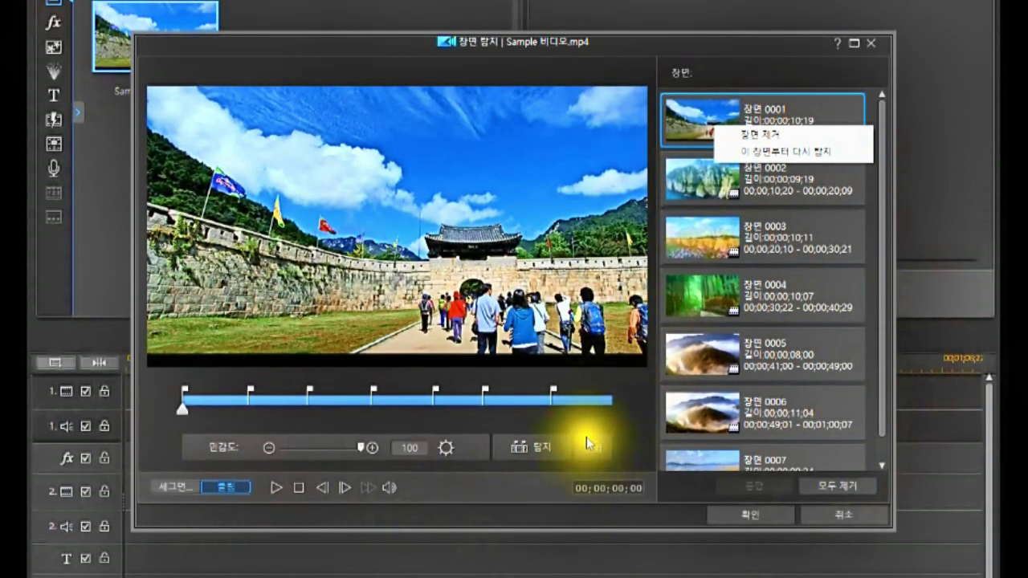
{"action": "left_click", "coordinate": [717, 242]}
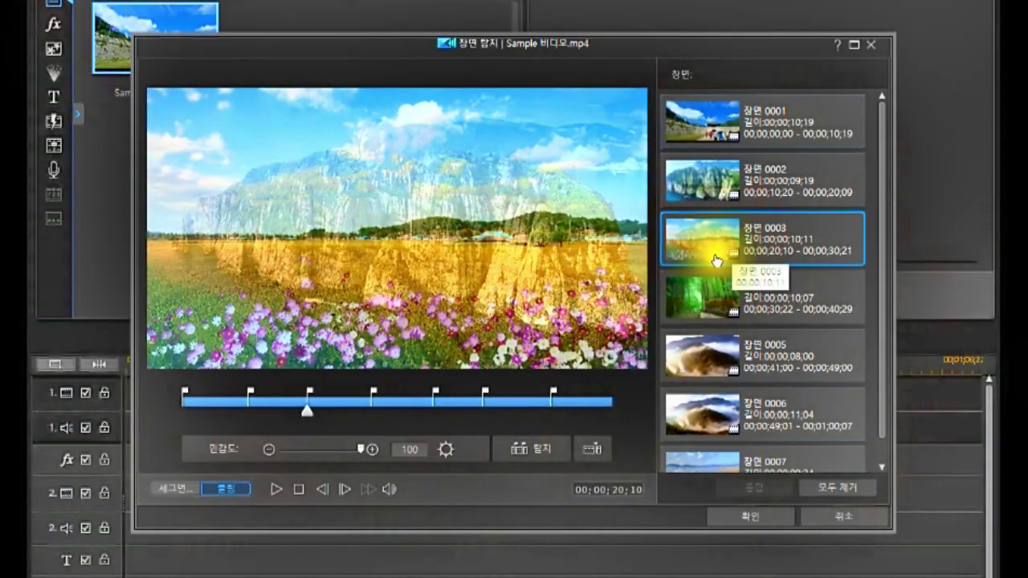
- Remove the scenes starting at 00;00;41;00 and 00;00;49;01 so they merge into scene 장면 0004
{"action": "left_click", "coordinate": [699, 365]}
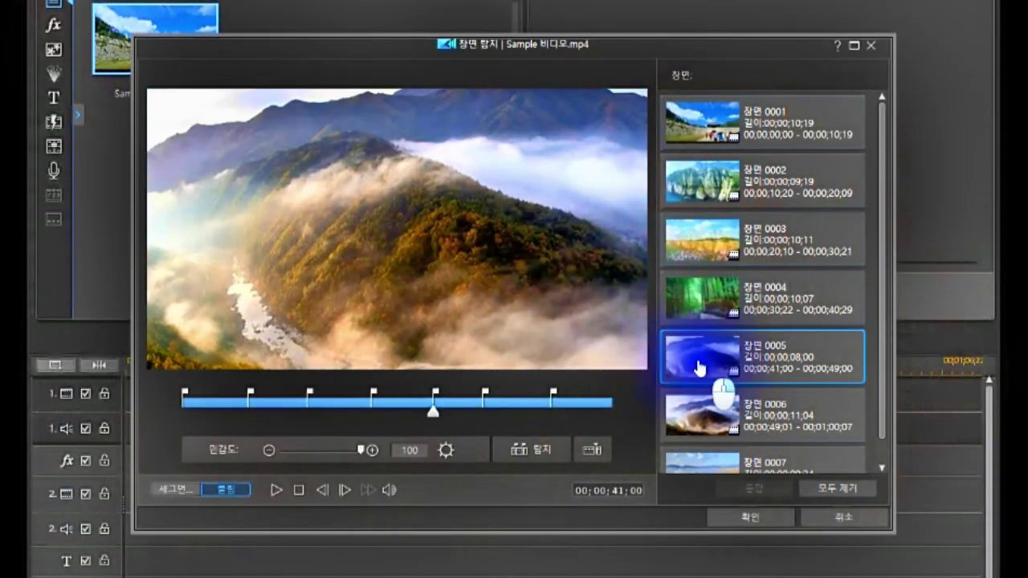
{"action": "right_click", "coordinate": [698, 367]}
{"action": "left_click", "coordinate": [740, 371]}
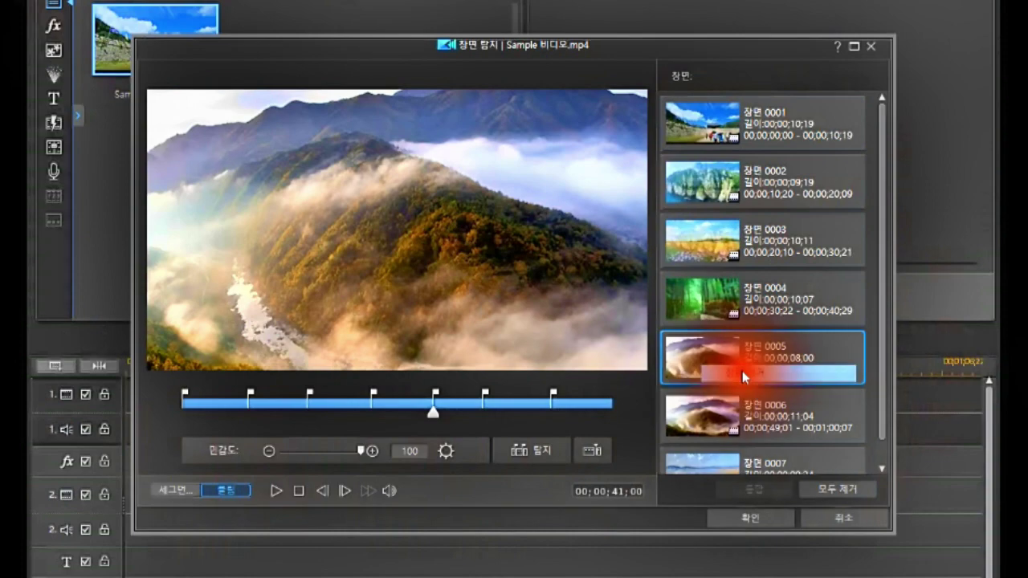
{"action": "left_click", "coordinate": [726, 389]}
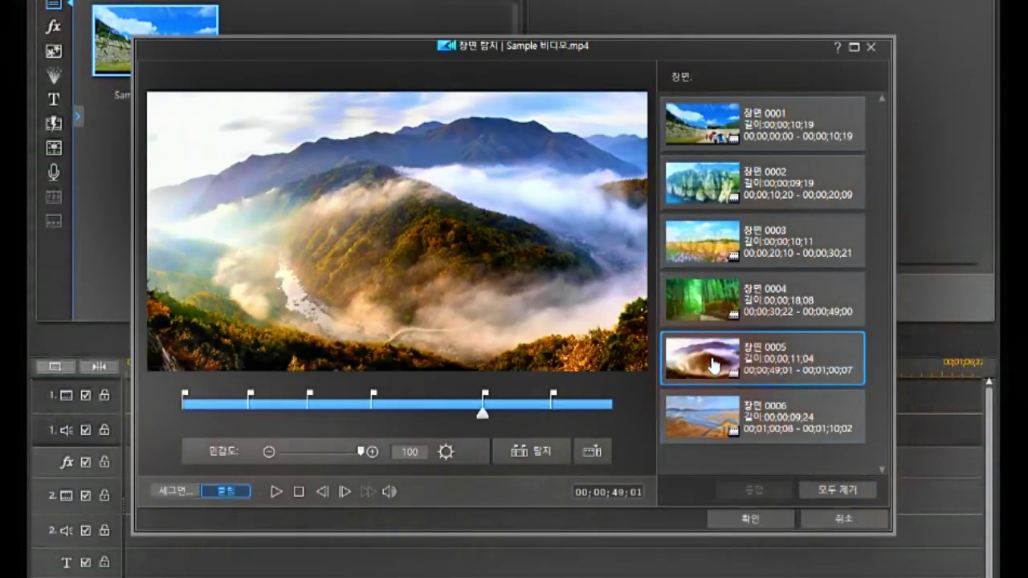
{"action": "left_click", "coordinate": [709, 365]}
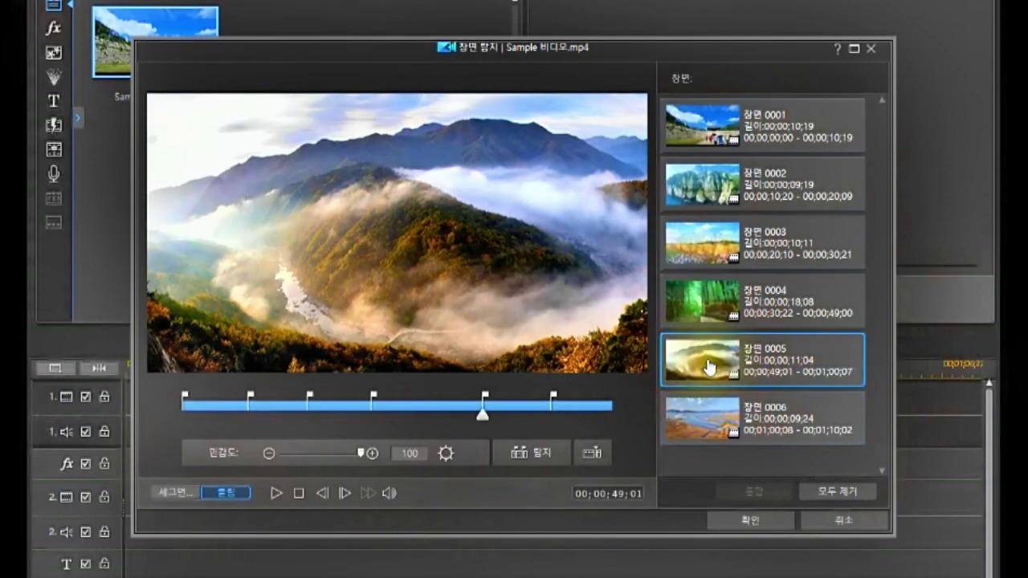
{"action": "right_click", "coordinate": [710, 365]}
{"action": "left_click", "coordinate": [745, 373]}
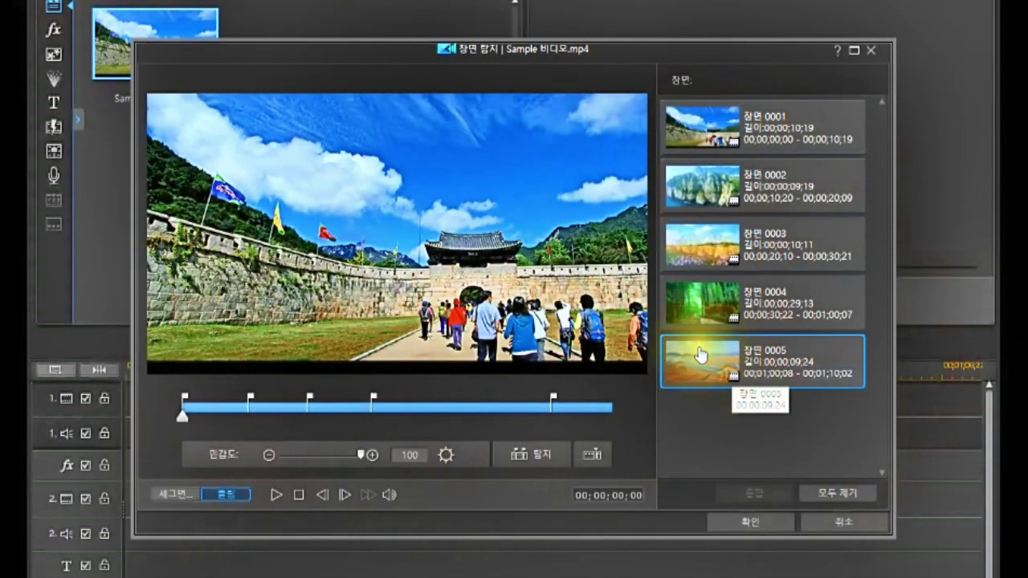
- Run scene detection again from the last scene, 장면 0005, onward
{"action": "left_click", "coordinate": [700, 355]}
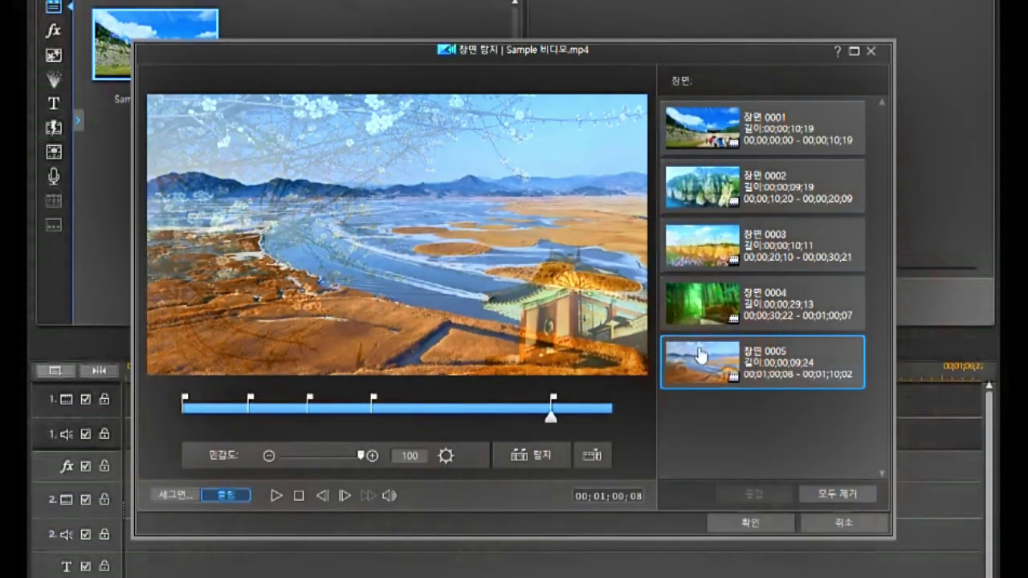
{"action": "right_click", "coordinate": [700, 355]}
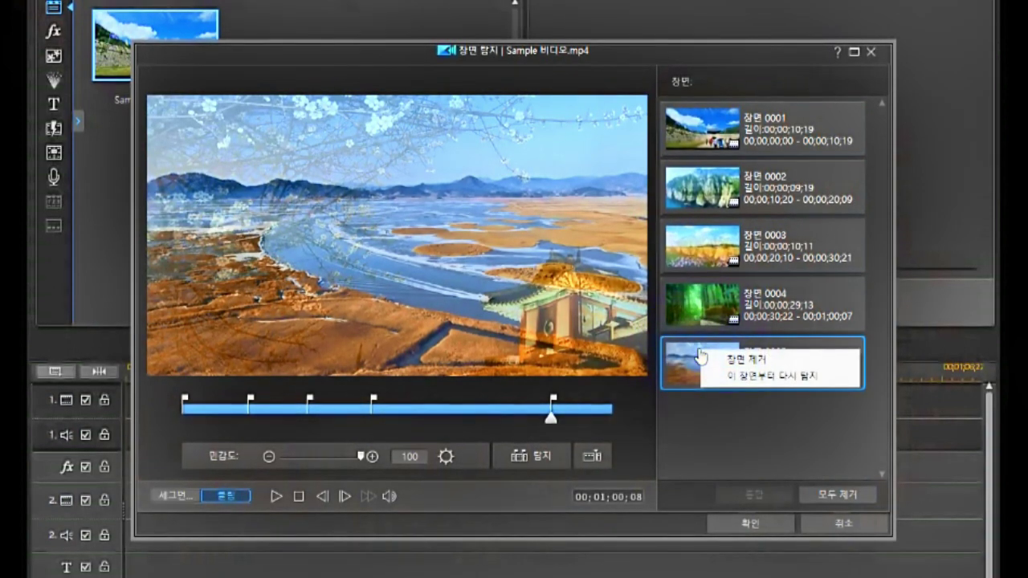
{"action": "left_click", "coordinate": [725, 379]}
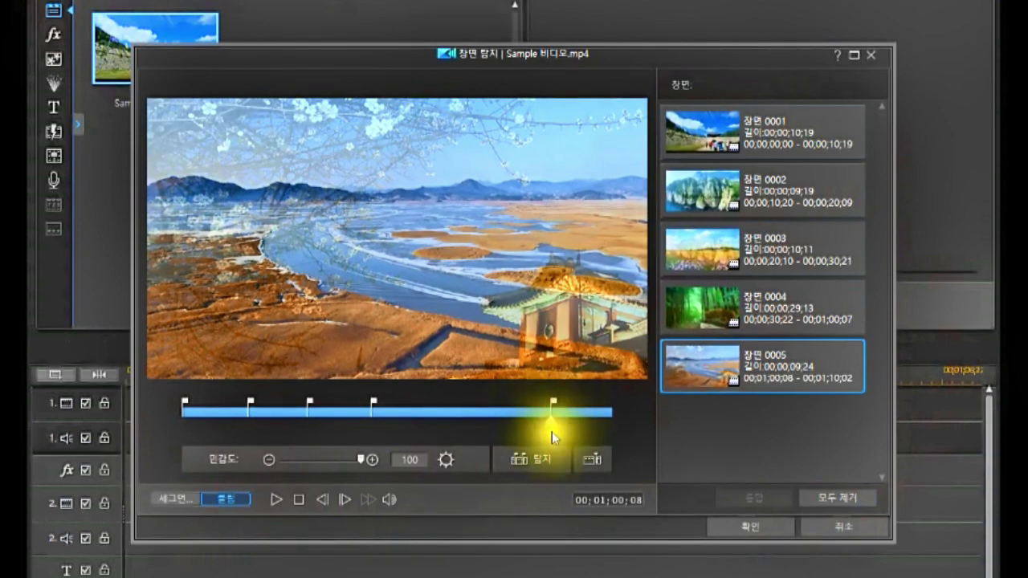
{"action": "left_click", "coordinate": [782, 318]}
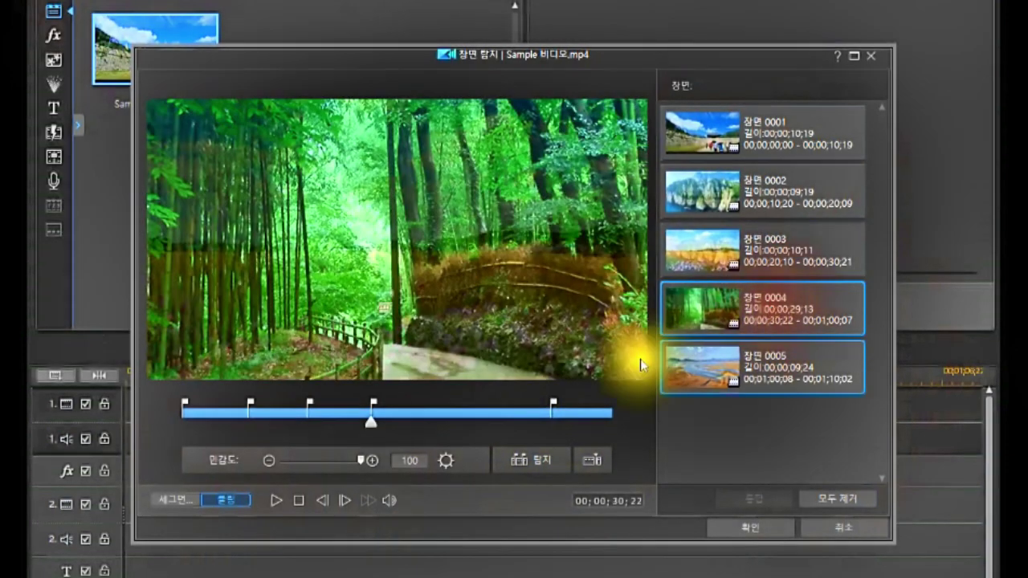
{"action": "left_click", "coordinate": [689, 375]}
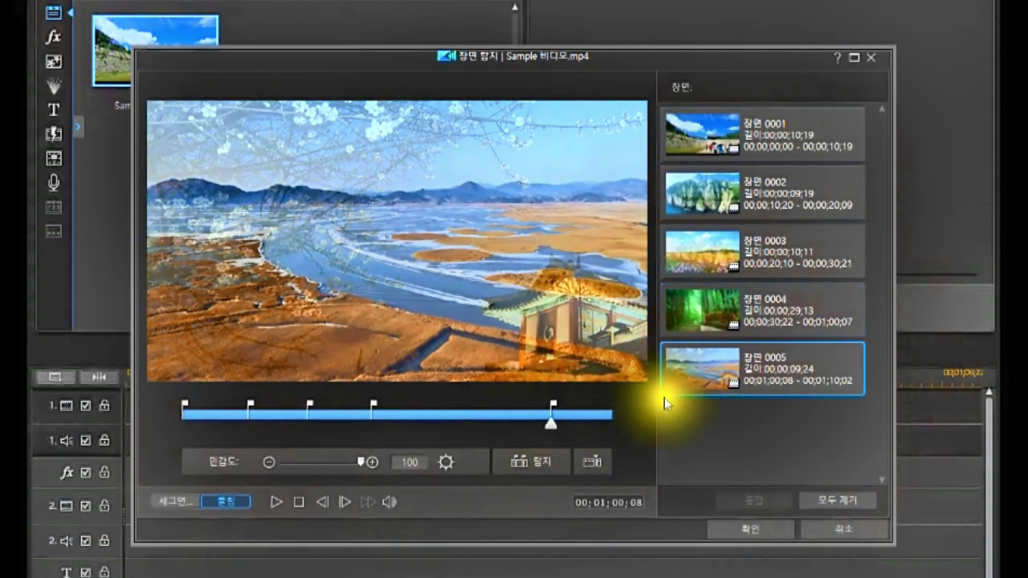
{"action": "right_click", "coordinate": [716, 371]}
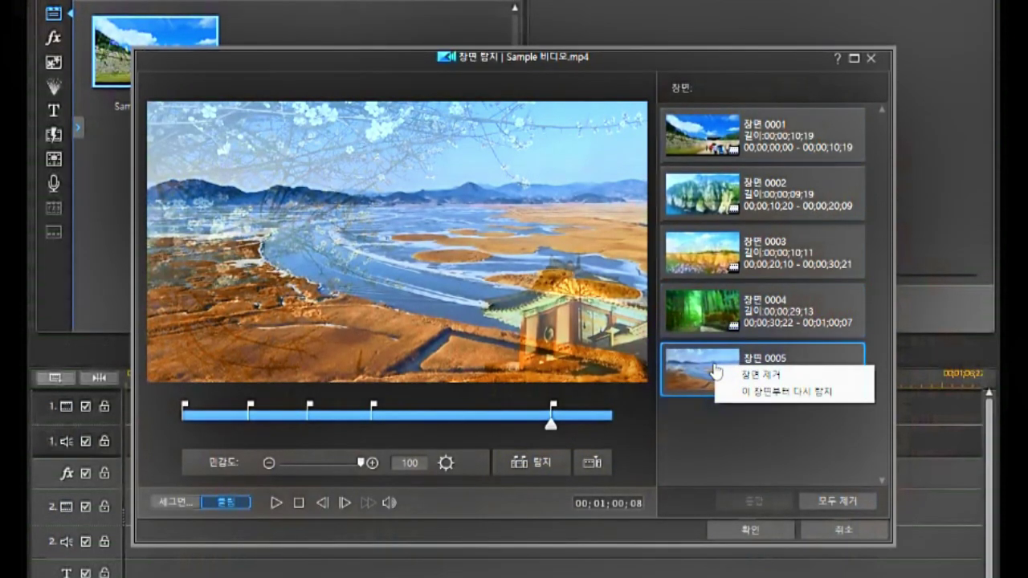
{"action": "left_click", "coordinate": [777, 391]}
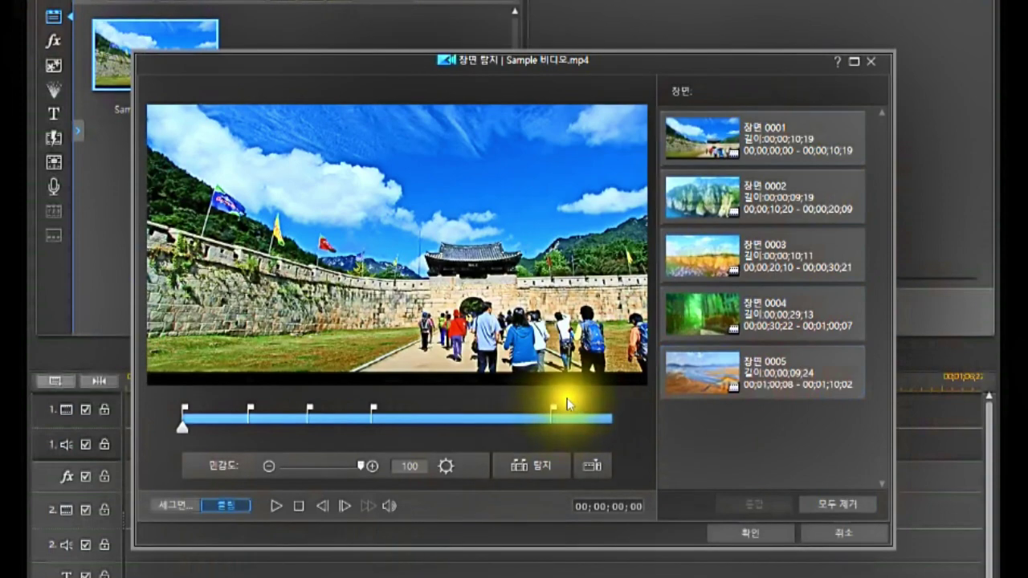
- Scrub through the clip to check the scene divisions up to 장면 0005, and accept the scene detection result
{"action": "left_click", "coordinate": [210, 421]}
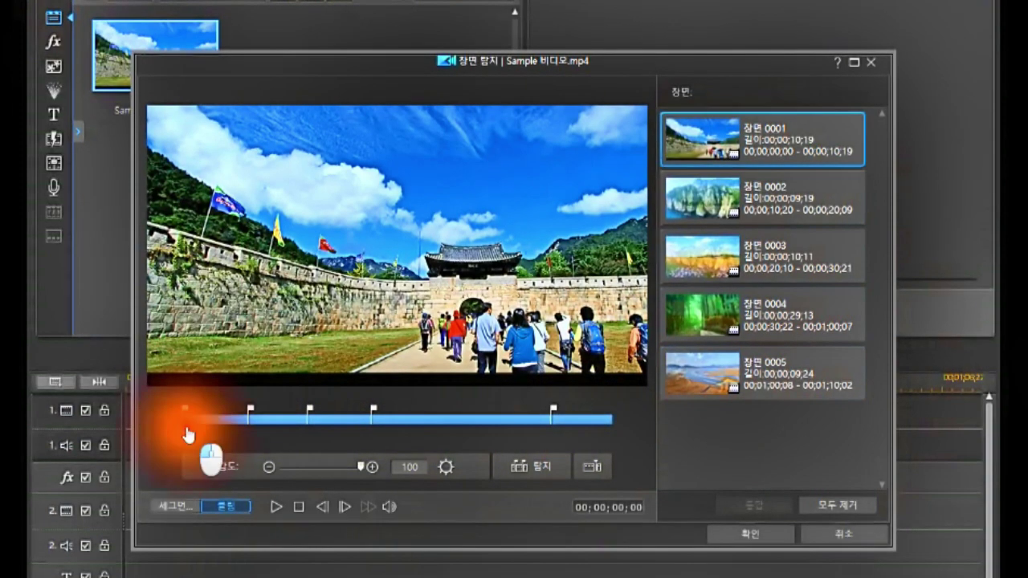
{"action": "left_click", "coordinate": [482, 419]}
{"action": "left_click", "coordinate": [544, 419]}
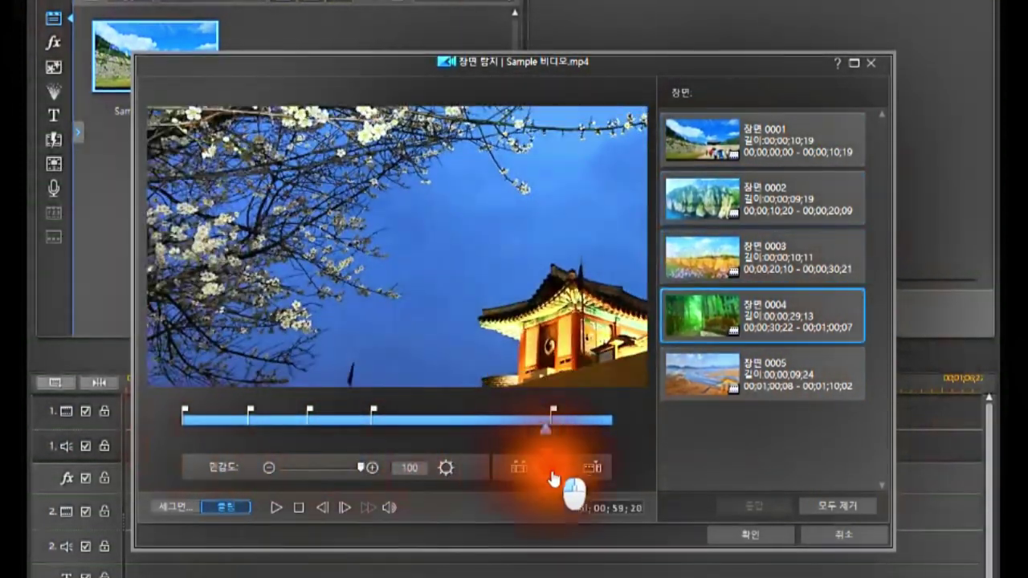
{"action": "left_click", "coordinate": [572, 419]}
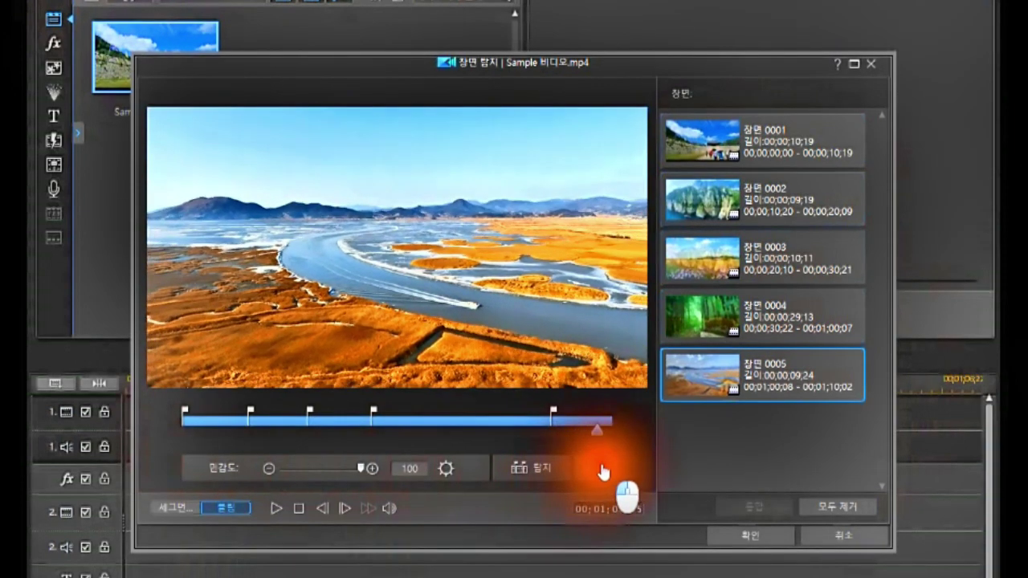
{"action": "mouse_move", "coordinate": [608, 472]}
{"action": "left_mouse_down"}
{"action": "mouse_move", "coordinate": [592, 477]}
{"action": "mouse_move", "coordinate": [622, 470]}
{"action": "mouse_move", "coordinate": [571, 486]}
{"action": "mouse_move", "coordinate": [613, 468]}
{"action": "left_mouse_up"}
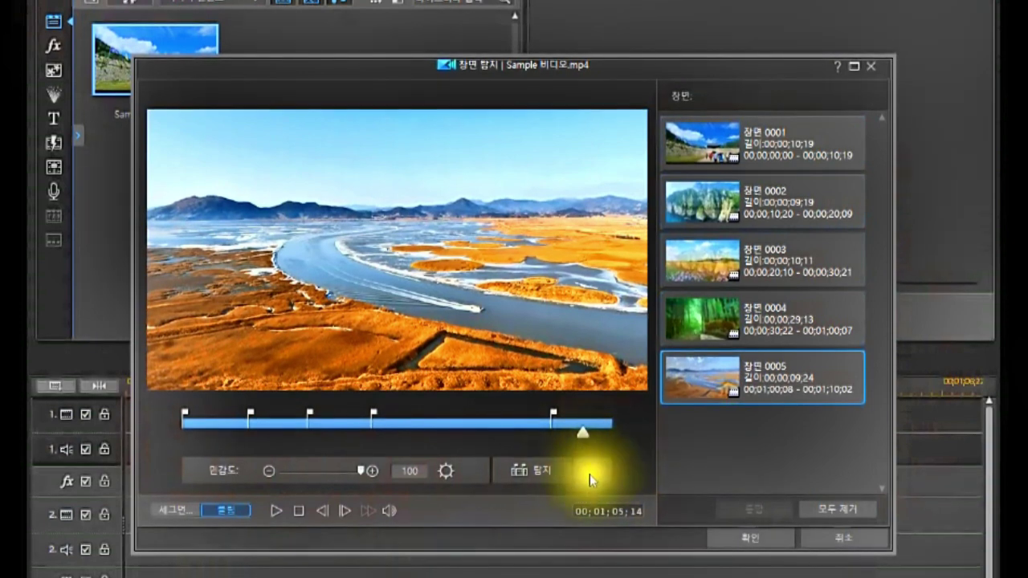
{"action": "left_click", "coordinate": [740, 546]}
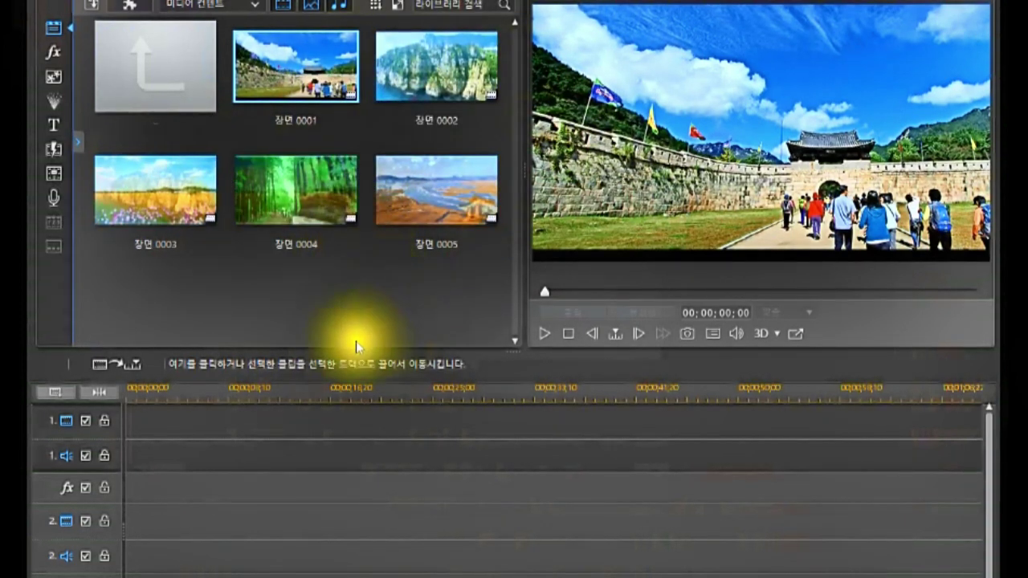
- Place scene 장면 0001 at the start of track 1 and scene 장면 0004 directly after it
{"action": "left_click_drag", "start_coordinate": [310, 77], "coordinate": [127, 454]}
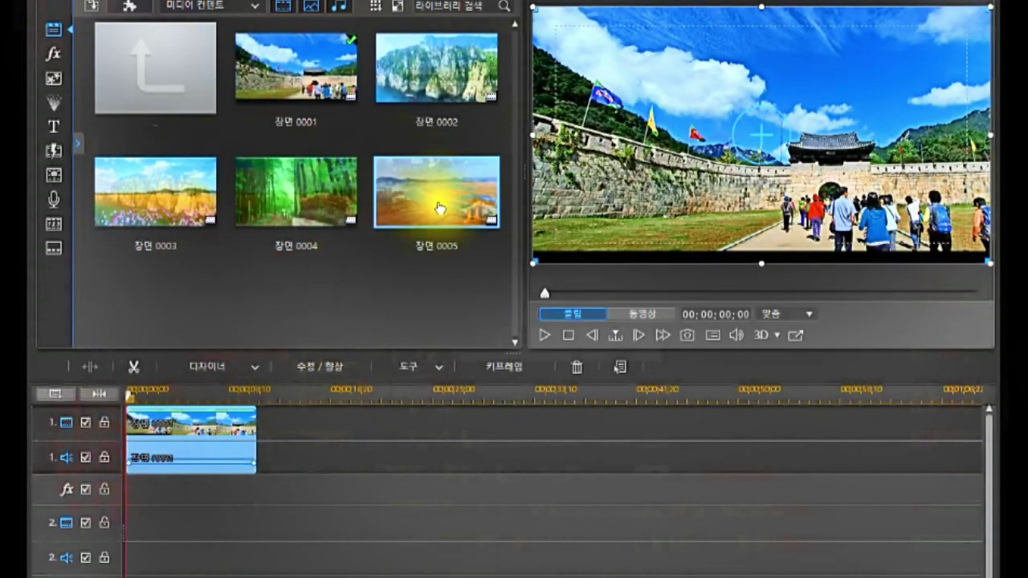
{"action": "left_click_drag", "start_coordinate": [337, 202], "coordinate": [255, 456]}
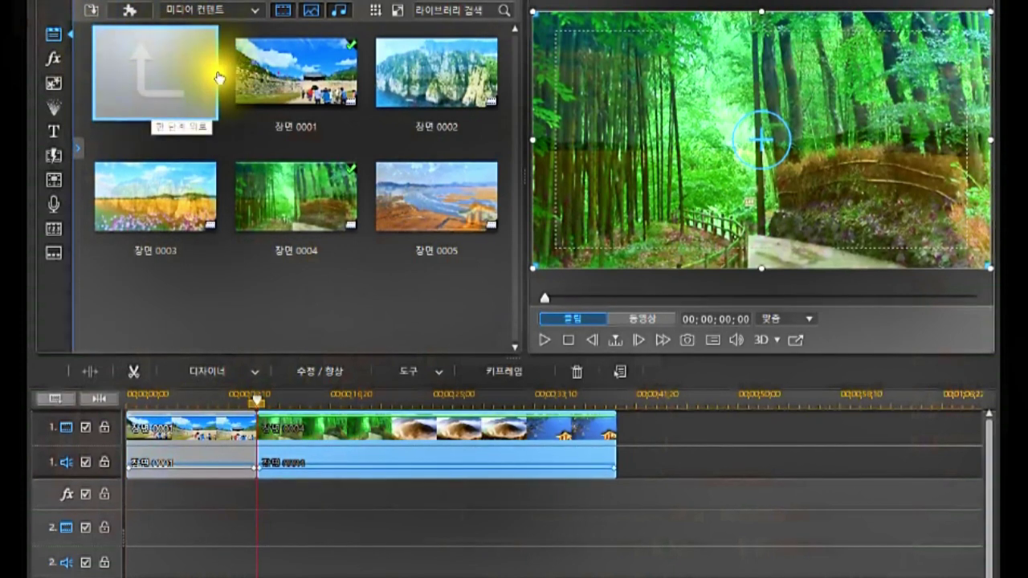
- Reopen the scenes of Sample 비디오.mp4 from the main library and place scene 장면 0002 after 장면 0004 on track 1
{"action": "left_click", "coordinate": [122, 91]}
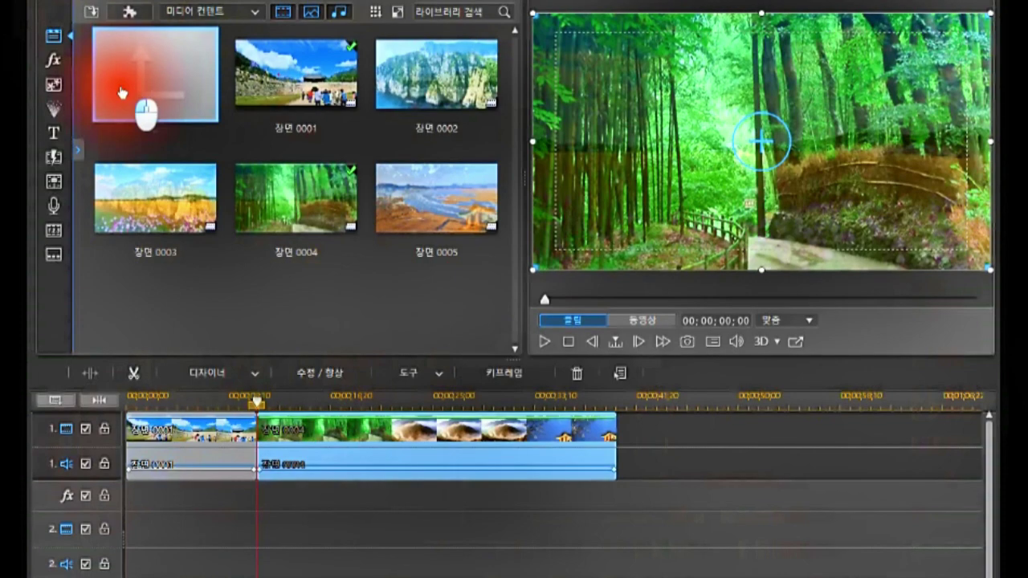
{"action": "double_click", "coordinate": [121, 92]}
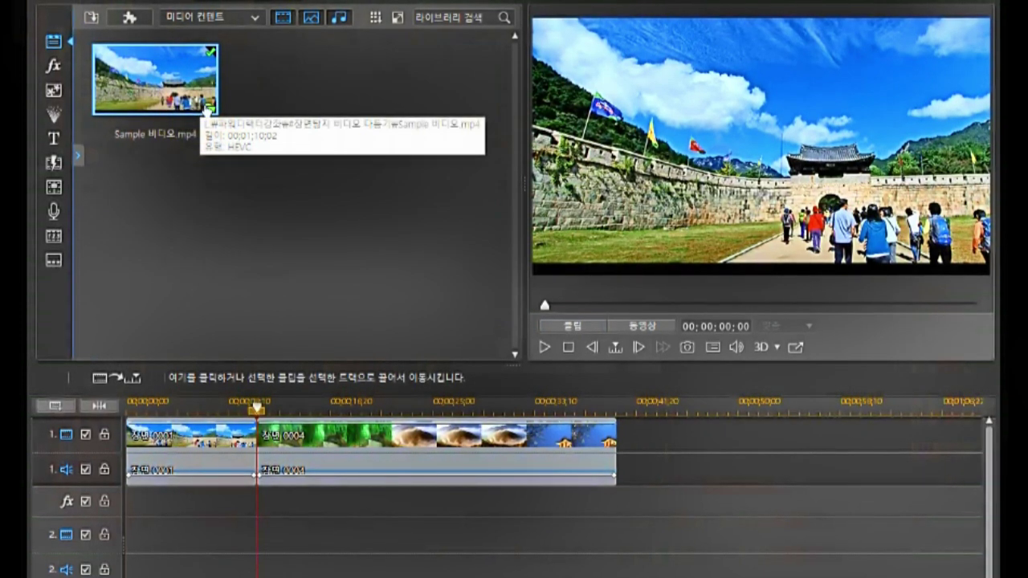
{"action": "left_click", "coordinate": [208, 107]}
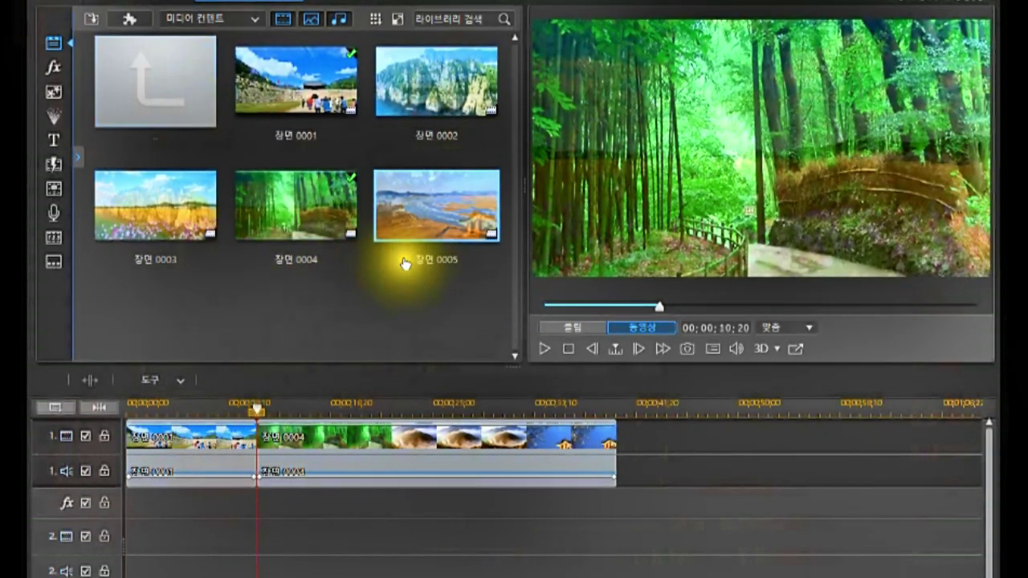
{"action": "left_click_drag", "start_coordinate": [450, 129], "coordinate": [608, 456]}
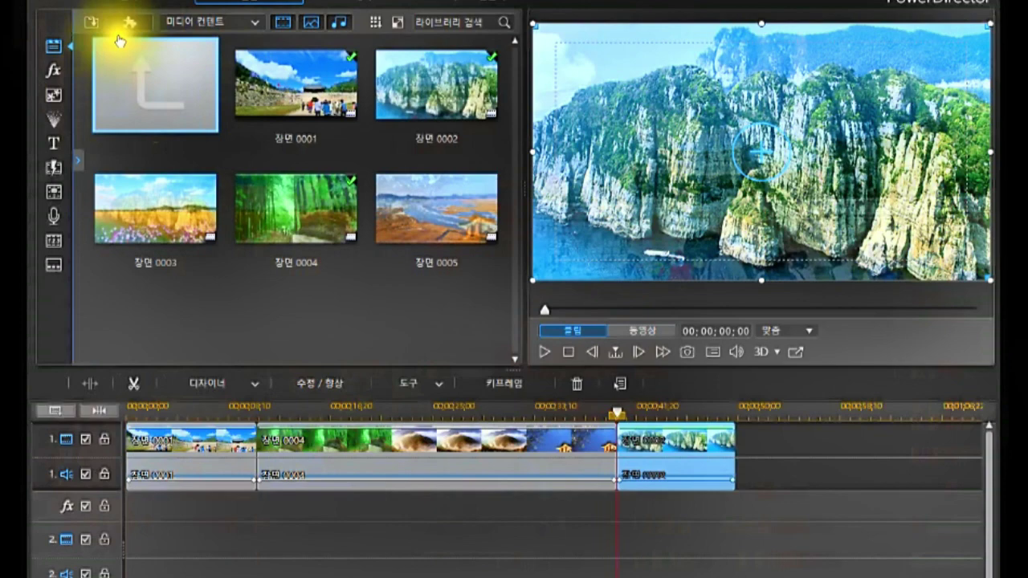
- Return to the main media library and open the scene folder of Sample 비디오.mp4 once more
{"action": "left_click", "coordinate": [138, 101]}
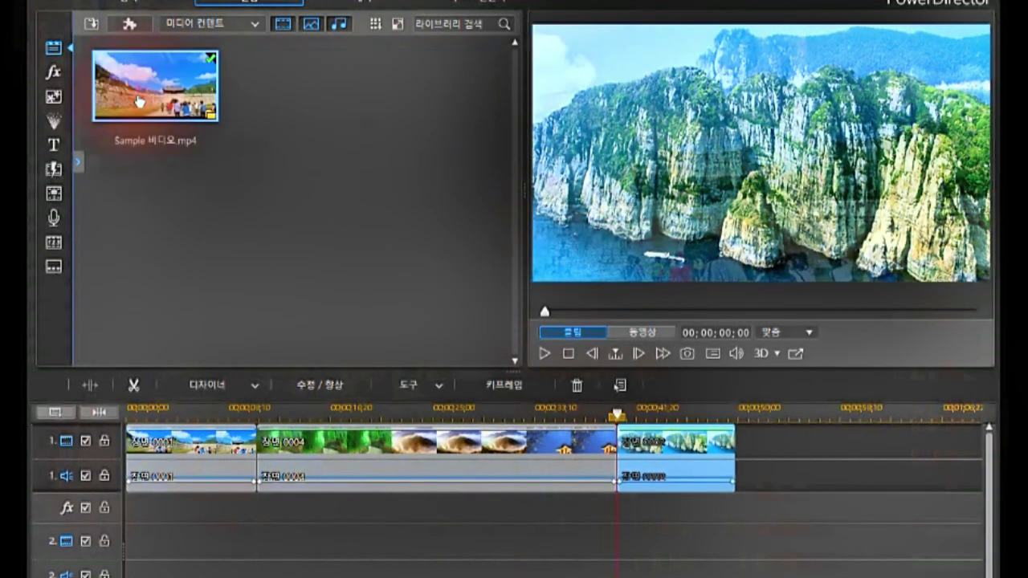
{"action": "left_click", "coordinate": [138, 100]}
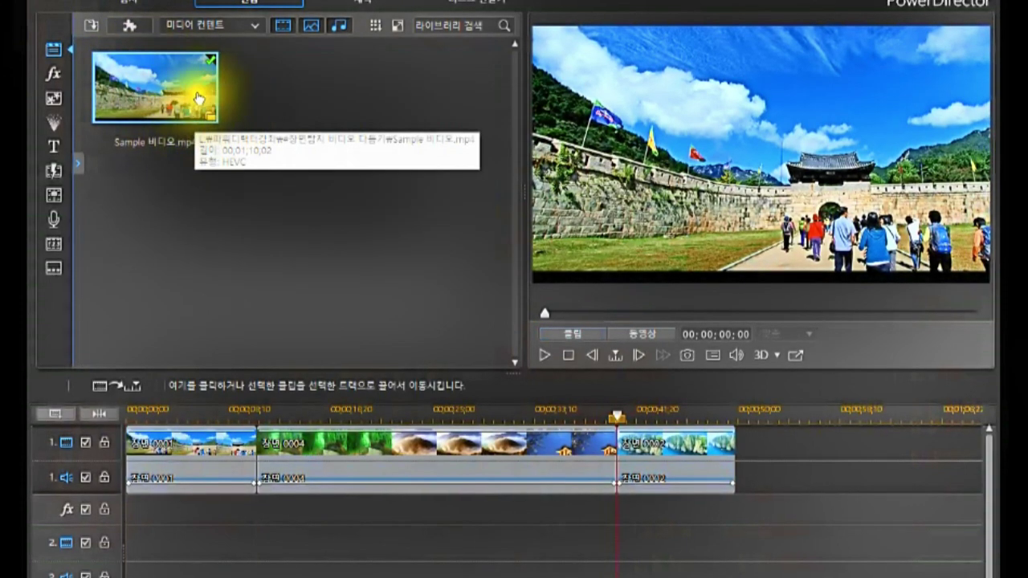
{"action": "double_click", "coordinate": [210, 119]}
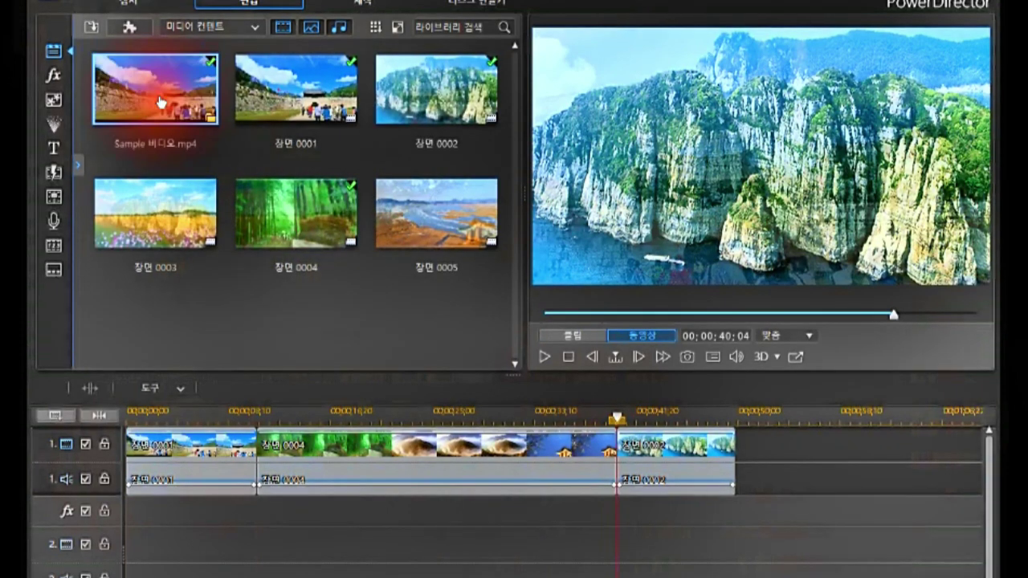
- Return to the main media library and delete all scene clips from track 1 of the timeline
{"action": "double_click", "coordinate": [160, 102]}
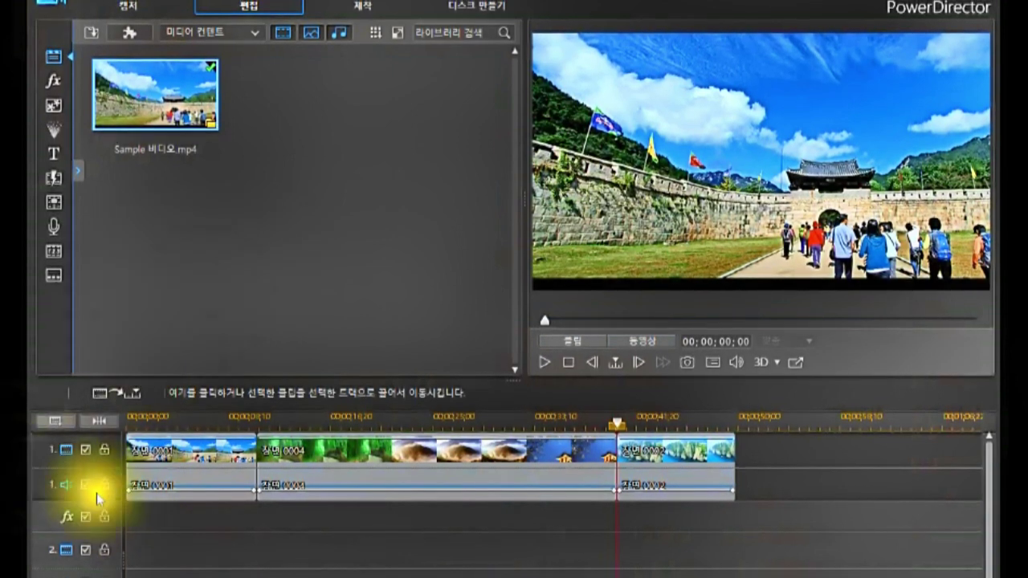
{"action": "left_click", "coordinate": [740, 485]}
{"action": "left_click_drag", "start_coordinate": [740, 488], "coordinate": [173, 530]}
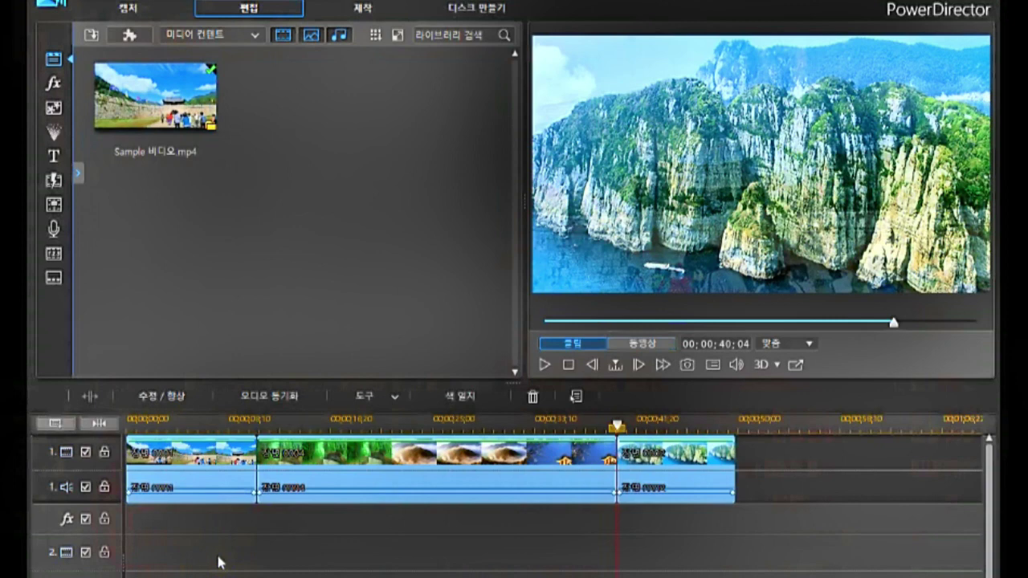
{"action": "key", "text": "Delete"}
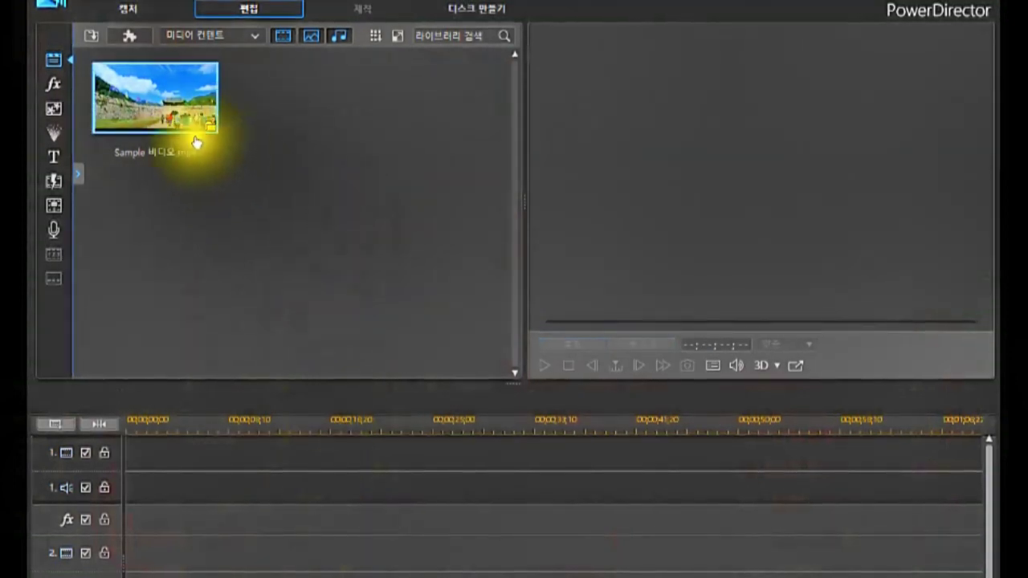
- Place the whole Sample 비디오.mp4 clip at the start of track 1
{"action": "left_click", "coordinate": [161, 84]}
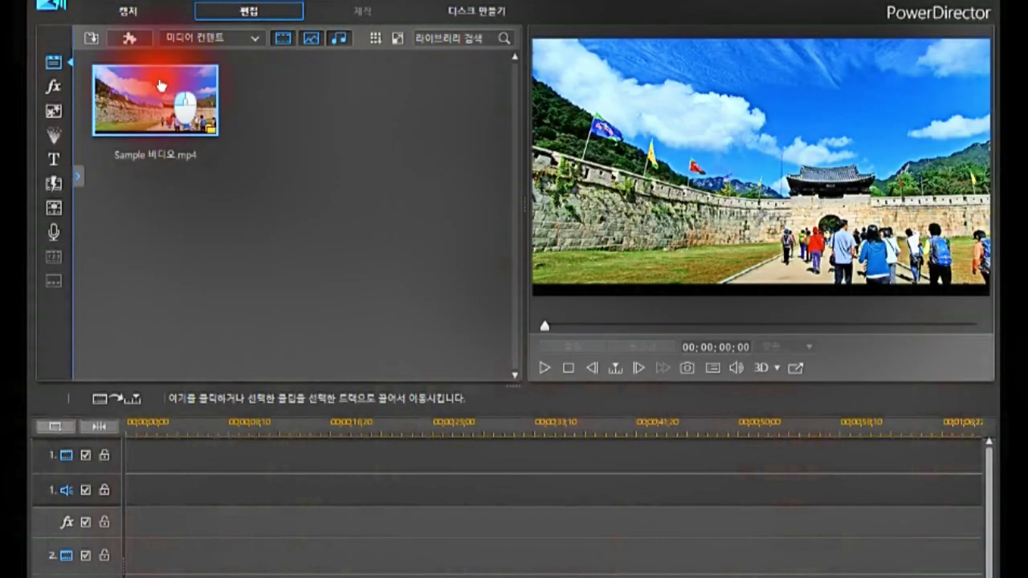
{"action": "left_click_drag", "start_coordinate": [162, 90], "coordinate": [112, 474]}
{"action": "left_click", "coordinate": [93, 423]}
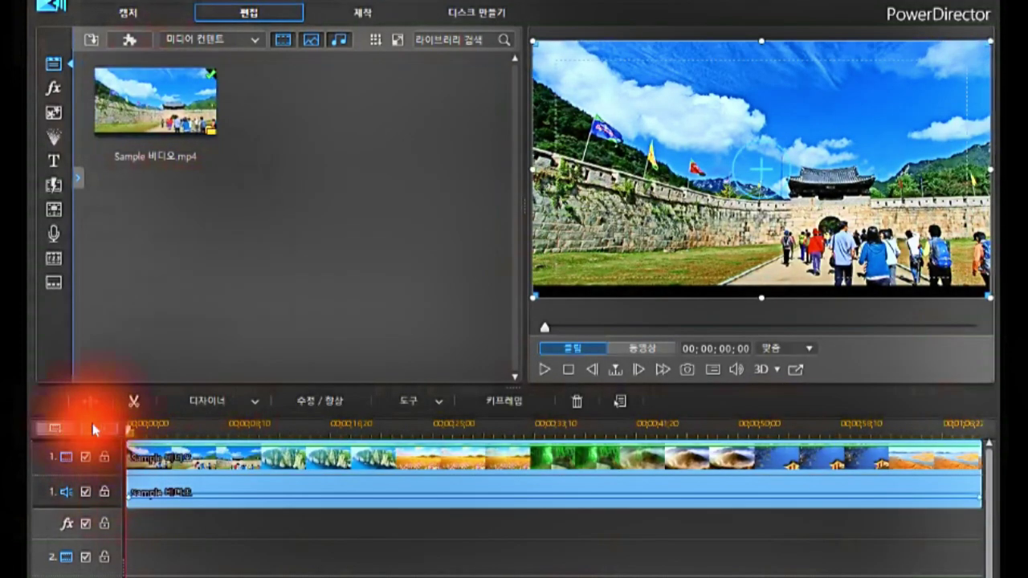
- Open the Sample 비디오 clip on track 1 for trimming, view the 단일 다듬기 mode, and switch back to 다중 다듬기
{"action": "left_click", "coordinate": [214, 459]}
{"action": "left_click", "coordinate": [217, 462]}
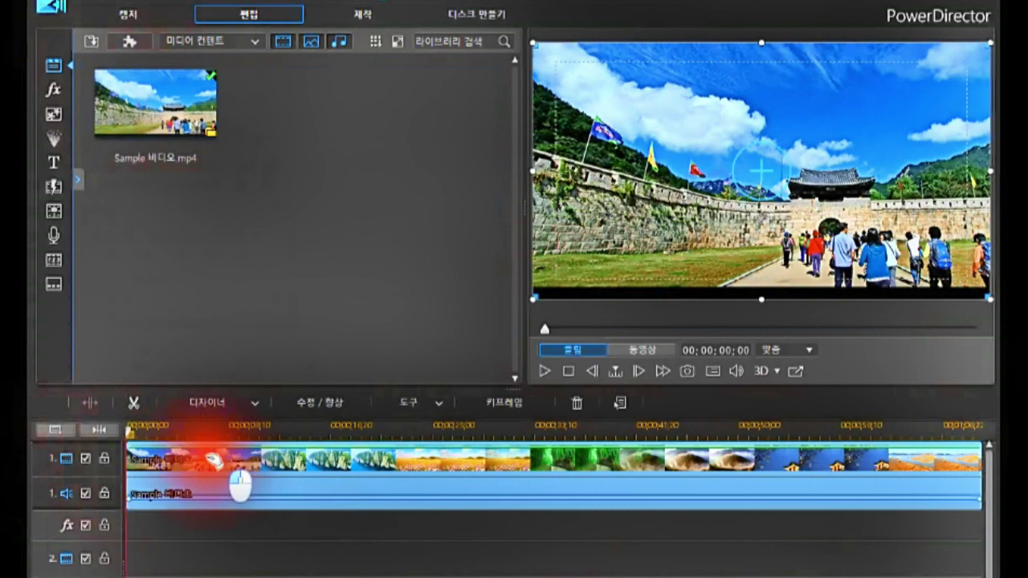
{"action": "left_click", "coordinate": [131, 406]}
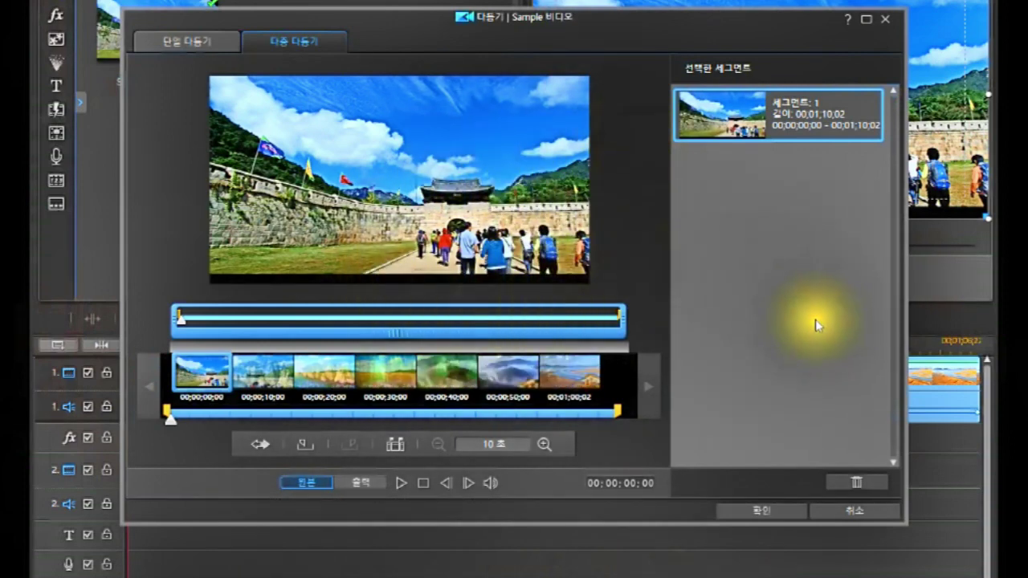
{"action": "left_click", "coordinate": [178, 41]}
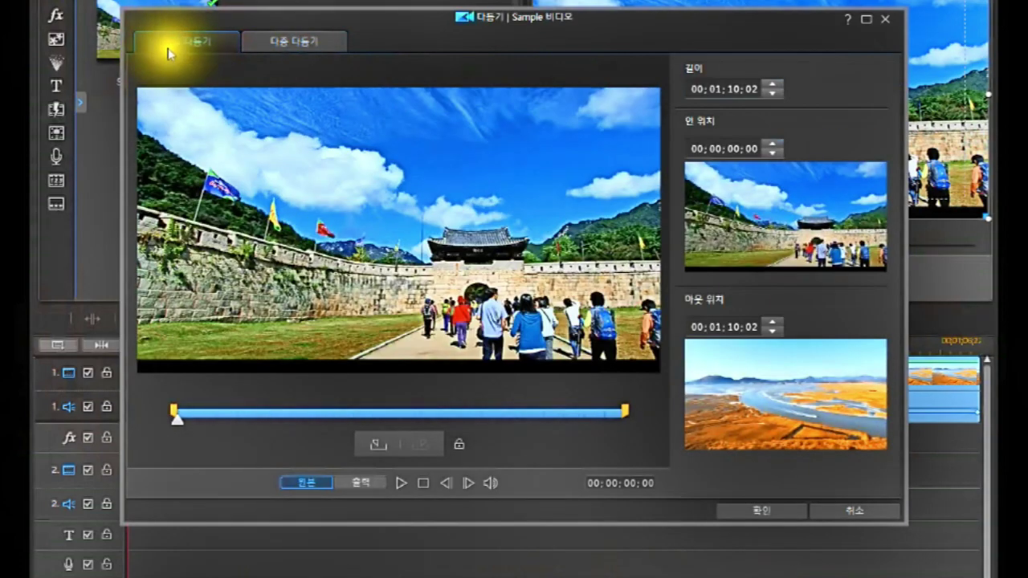
{"action": "left_click", "coordinate": [283, 43]}
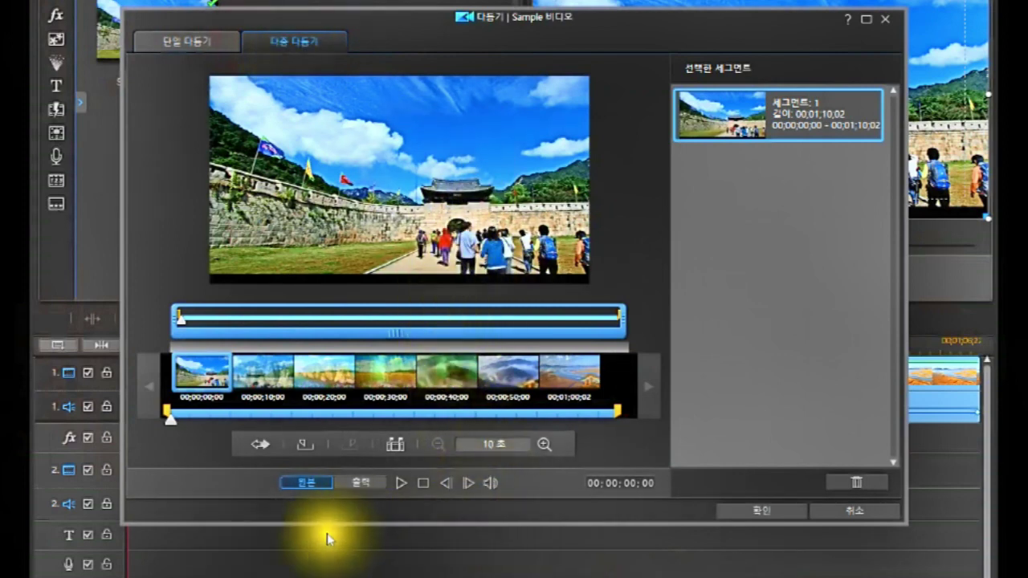
- Run automatic scene detection on the clip with the option 예, 장면을 분할하겠습니다 so it is divided into segments
{"action": "left_click", "coordinate": [393, 447]}
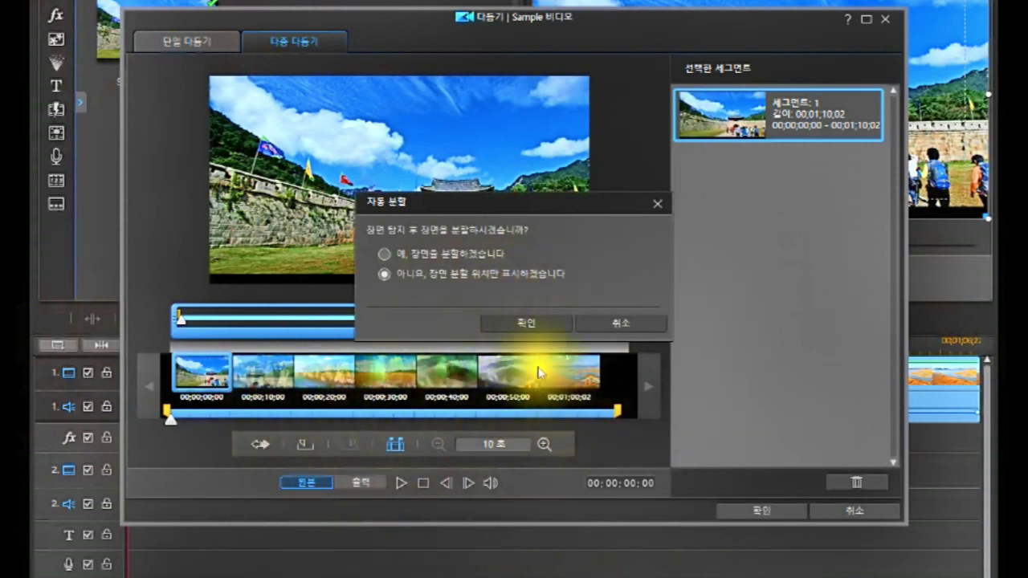
{"action": "left_click", "coordinate": [385, 255]}
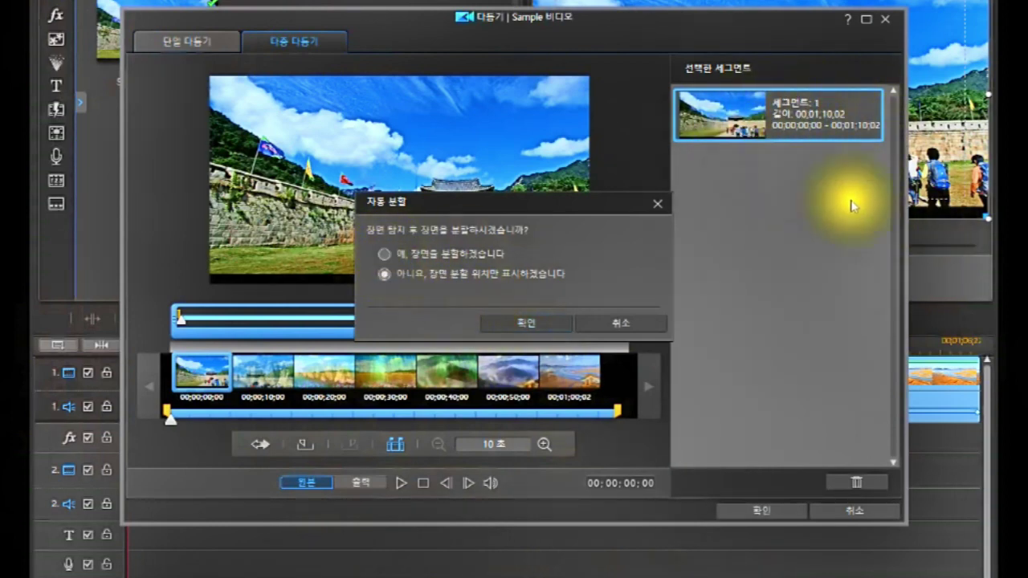
{"action": "left_click", "coordinate": [384, 255]}
{"action": "left_click", "coordinate": [506, 327]}
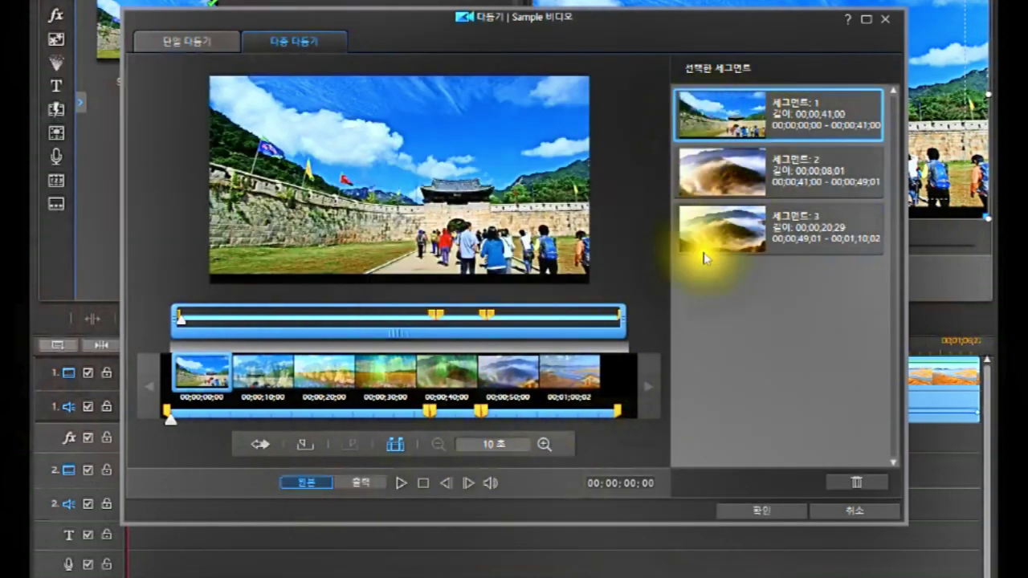
- Review segments 1 to 3 and the frames at 10, 20 and 30 seconds to check where the clip is split
{"action": "left_click", "coordinate": [745, 121]}
{"action": "left_click", "coordinate": [731, 170]}
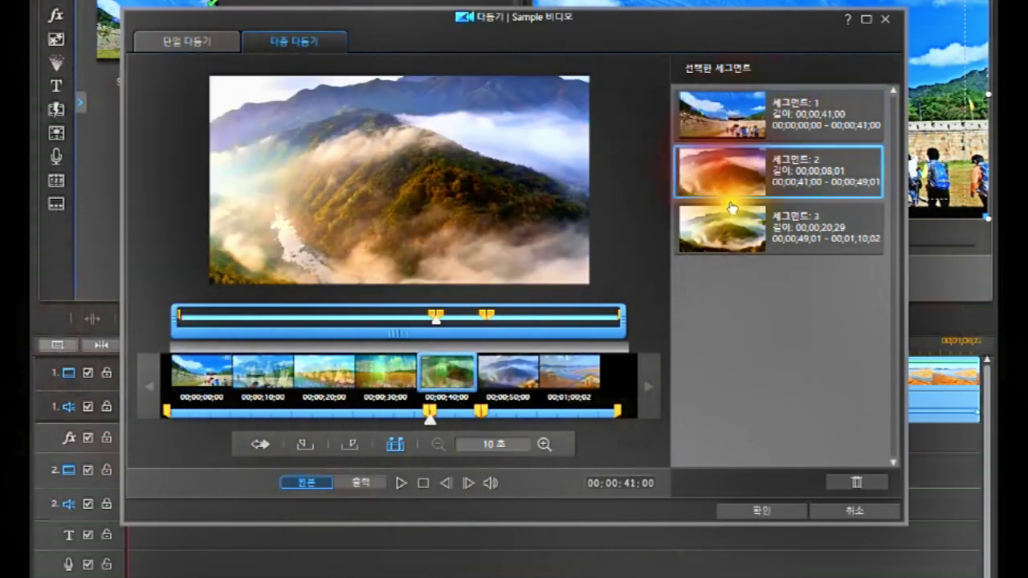
{"action": "left_click", "coordinate": [736, 239]}
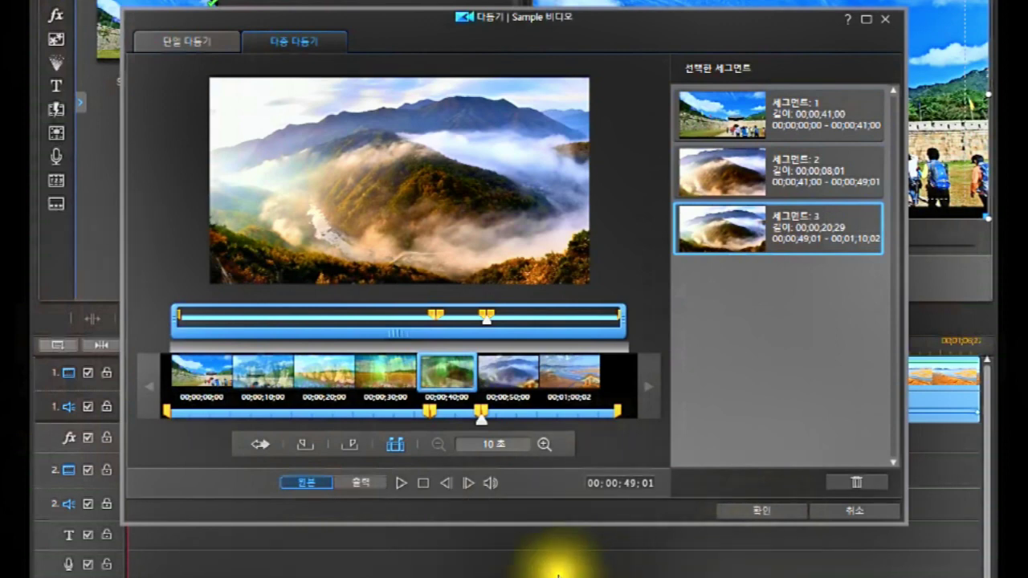
{"action": "left_click", "coordinate": [259, 368]}
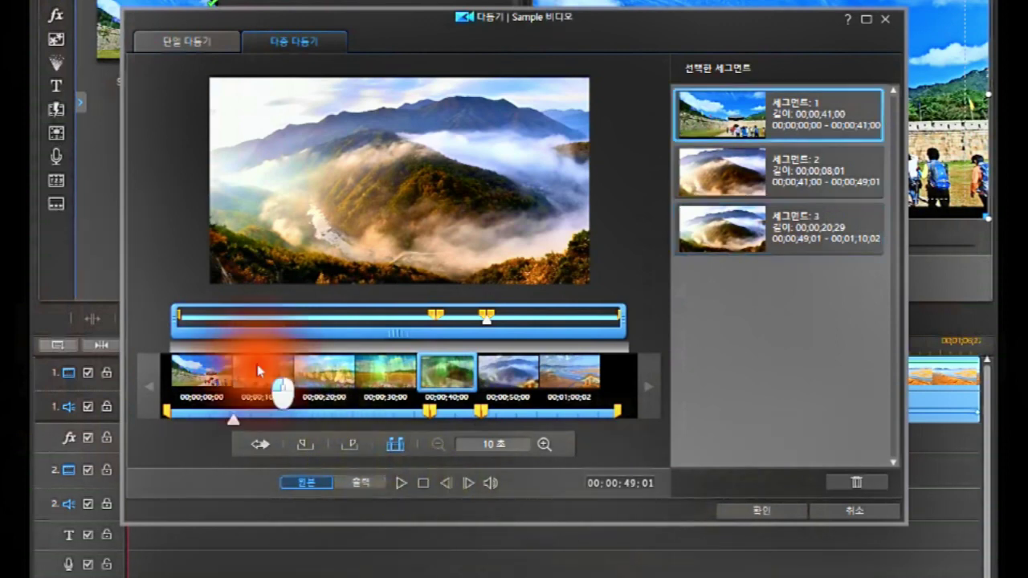
{"action": "left_click", "coordinate": [323, 367]}
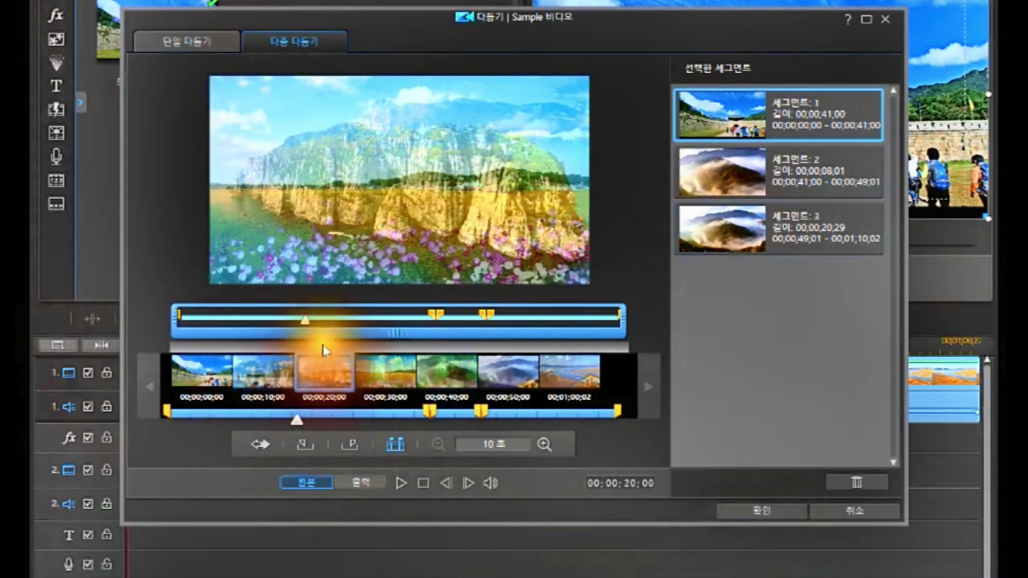
{"action": "left_click", "coordinate": [262, 371]}
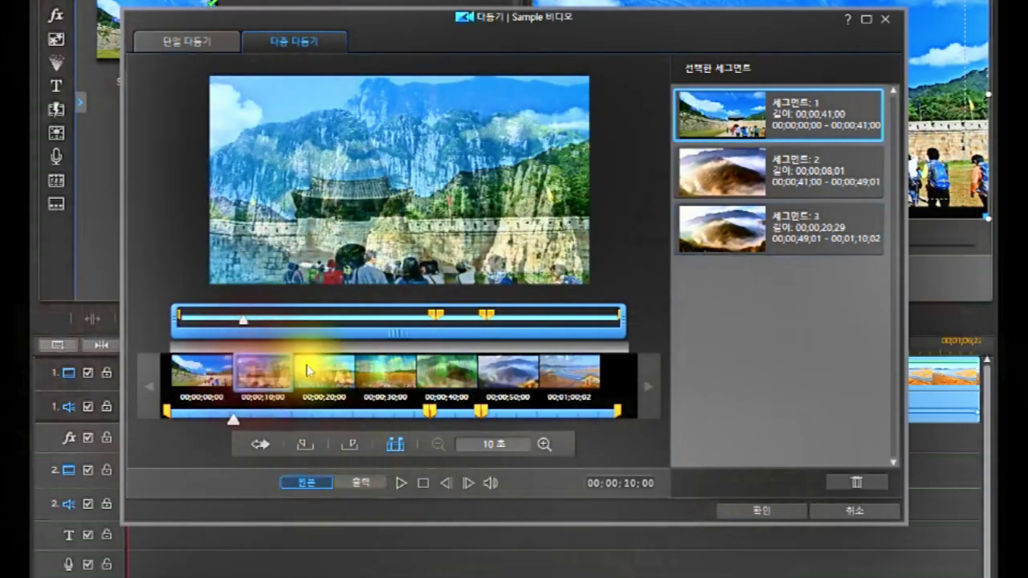
{"action": "left_click", "coordinate": [390, 361]}
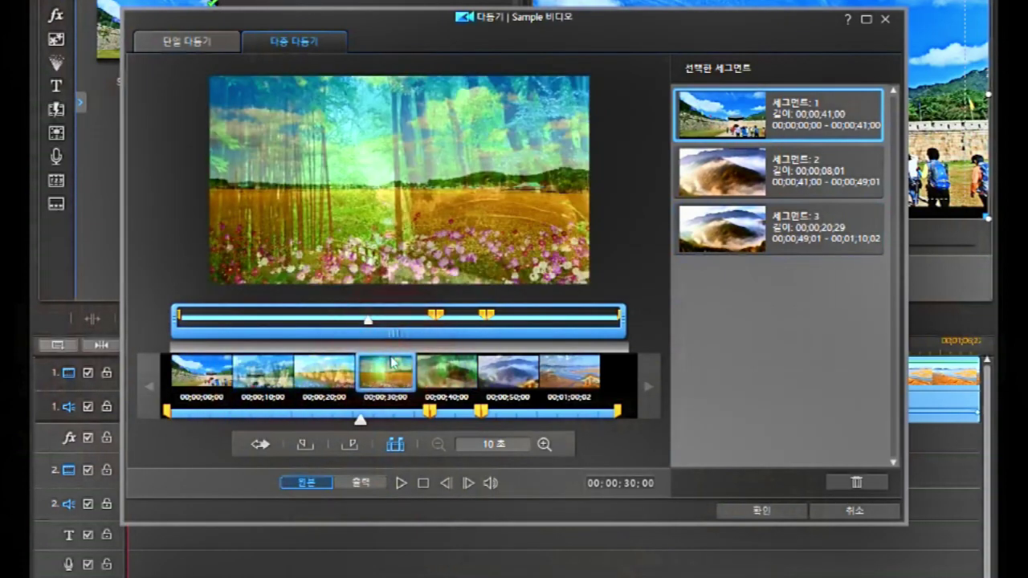
- Mark segment 1's in point at 00;00;10;21 and its out point at 00;00;18;25
{"action": "left_click", "coordinate": [261, 371]}
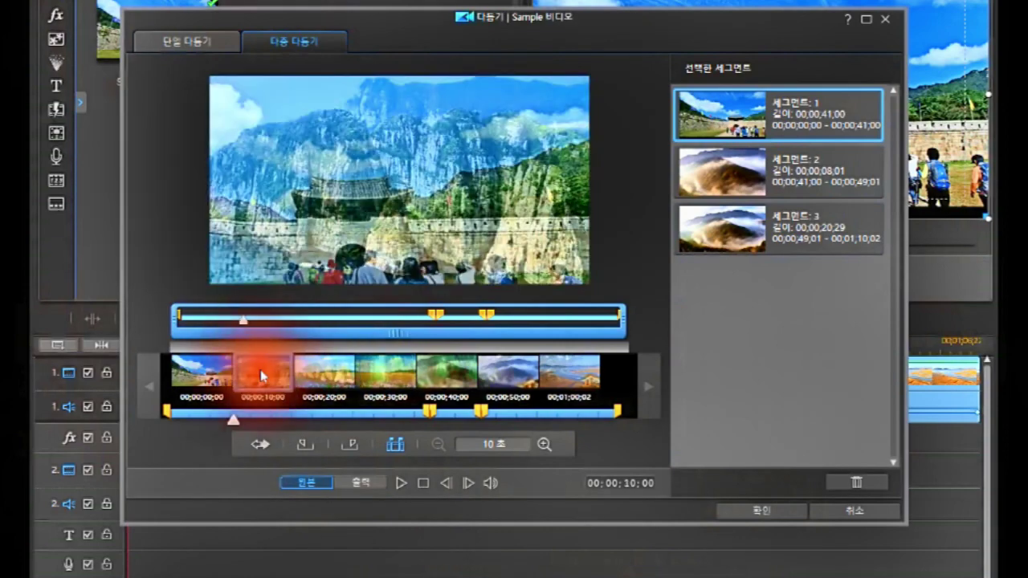
{"action": "left_click_drag", "start_coordinate": [232, 424], "coordinate": [239, 428]}
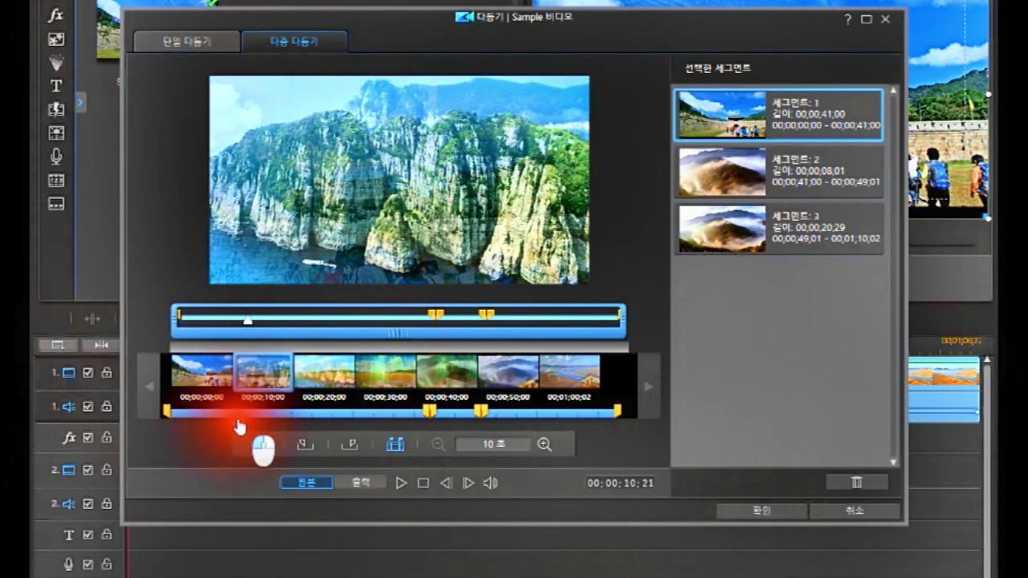
{"action": "left_click", "coordinate": [304, 444]}
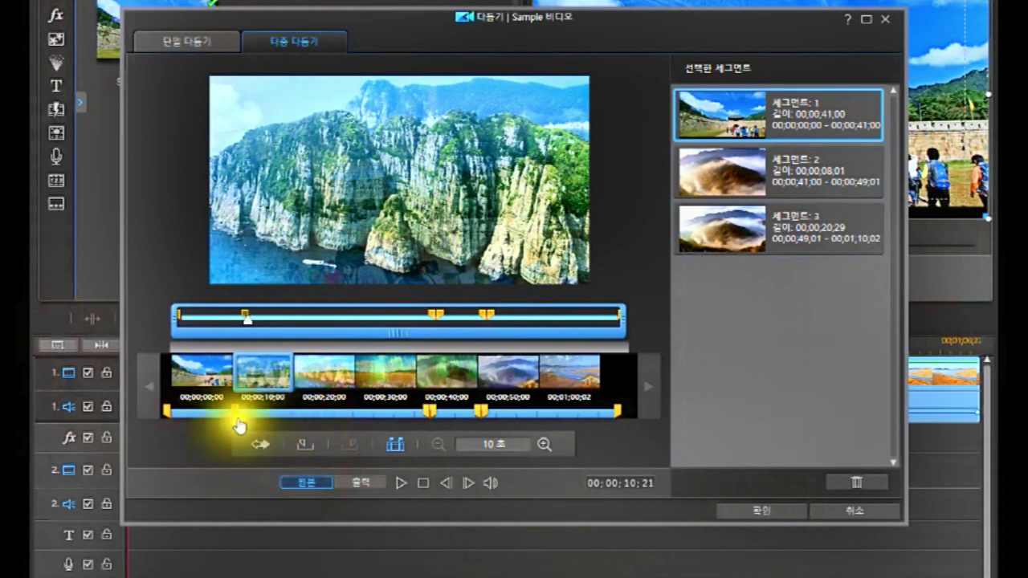
{"action": "left_click_drag", "start_coordinate": [238, 426], "coordinate": [292, 428]}
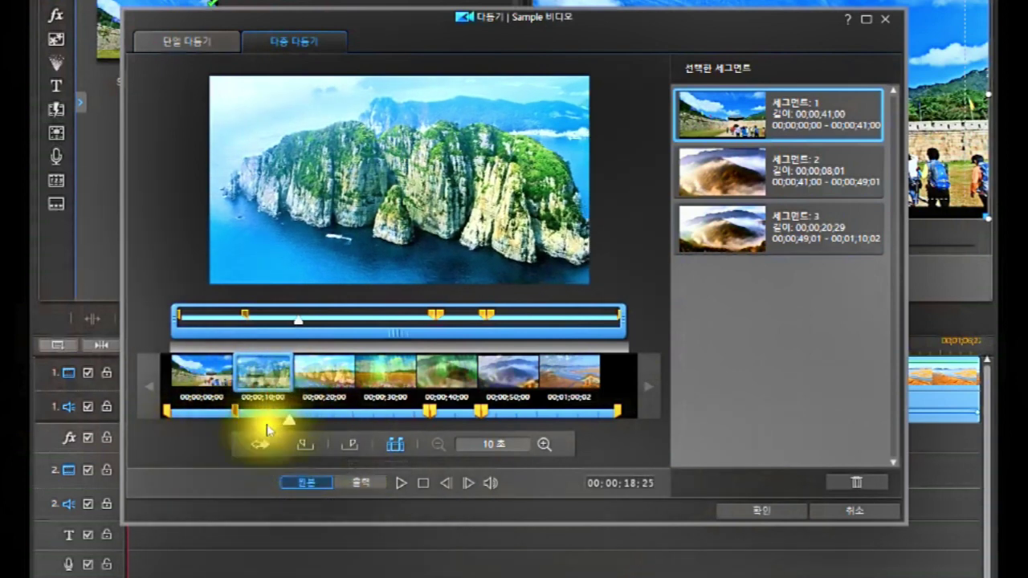
{"action": "left_click", "coordinate": [352, 444]}
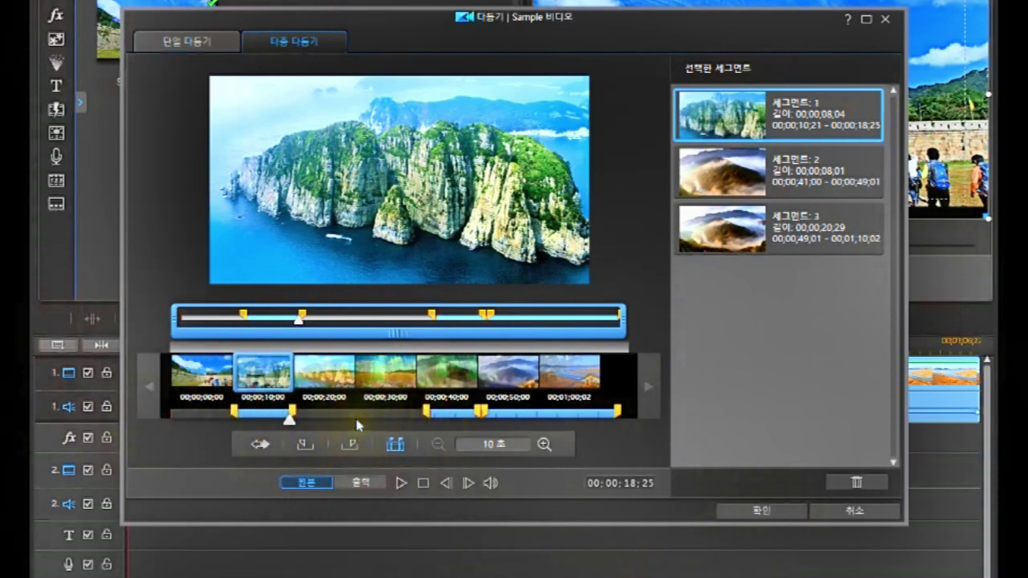
- Adjust segment 1's start and end markers so that it spans 00;00;00;00 to 00;00;27;23
{"action": "left_click", "coordinate": [230, 407]}
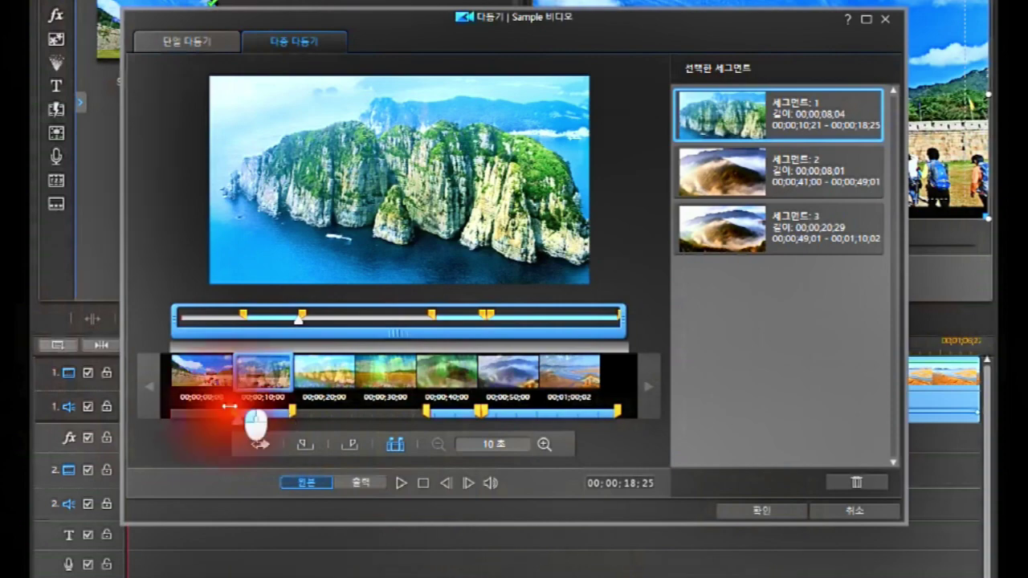
{"action": "mouse_move", "coordinate": [230, 407]}
{"action": "left_mouse_down"}
{"action": "mouse_move", "coordinate": [163, 416]}
{"action": "mouse_move", "coordinate": [210, 425]}
{"action": "mouse_move", "coordinate": [179, 420]}
{"action": "mouse_move", "coordinate": [167, 443]}
{"action": "left_mouse_up"}
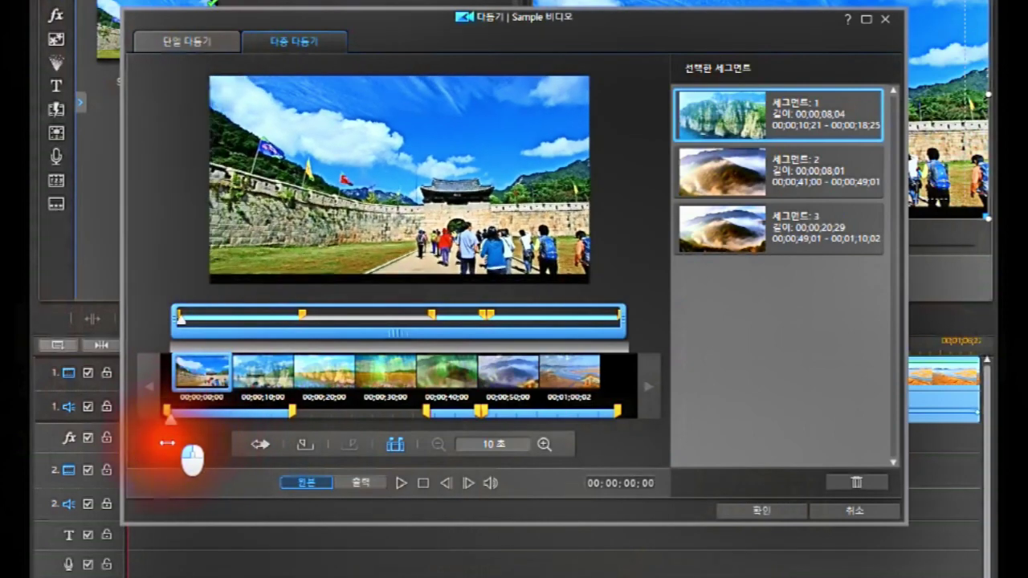
{"action": "left_click_drag", "start_coordinate": [175, 442], "coordinate": [244, 436]}
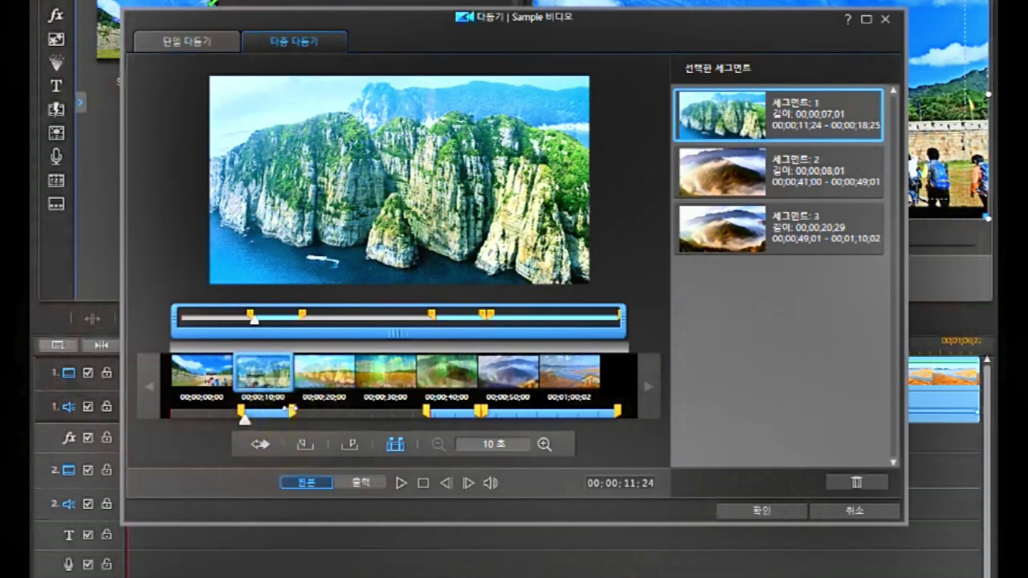
{"action": "mouse_move", "coordinate": [291, 410]}
{"action": "left_mouse_down"}
{"action": "mouse_move", "coordinate": [263, 418]}
{"action": "mouse_move", "coordinate": [326, 413]}
{"action": "mouse_move", "coordinate": [360, 427]}
{"action": "mouse_move", "coordinate": [317, 434]}
{"action": "mouse_move", "coordinate": [387, 417]}
{"action": "mouse_move", "coordinate": [423, 426]}
{"action": "mouse_move", "coordinate": [379, 427]}
{"action": "mouse_move", "coordinate": [416, 432]}
{"action": "left_mouse_up"}
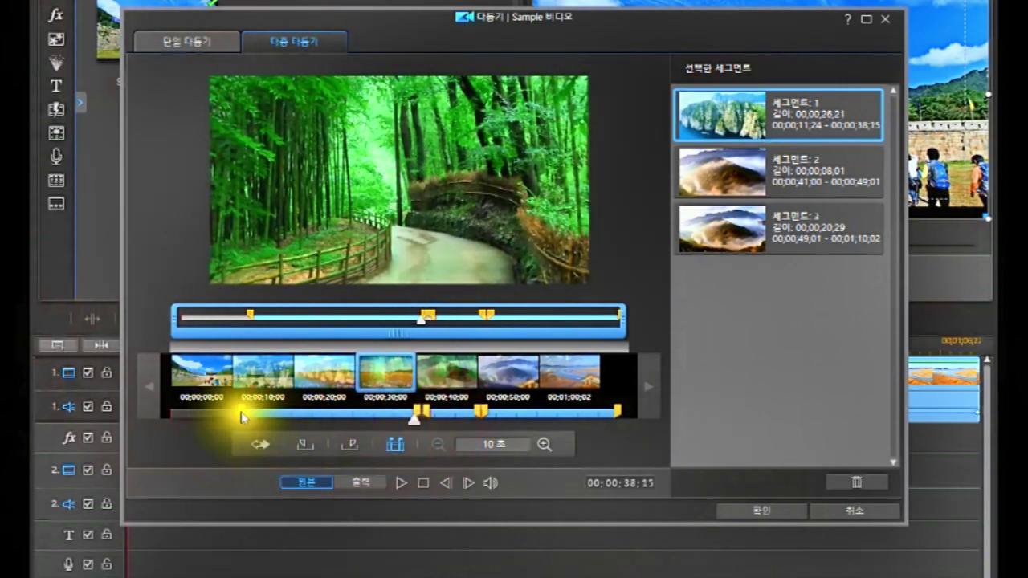
{"action": "left_click_drag", "start_coordinate": [235, 413], "coordinate": [346, 428]}
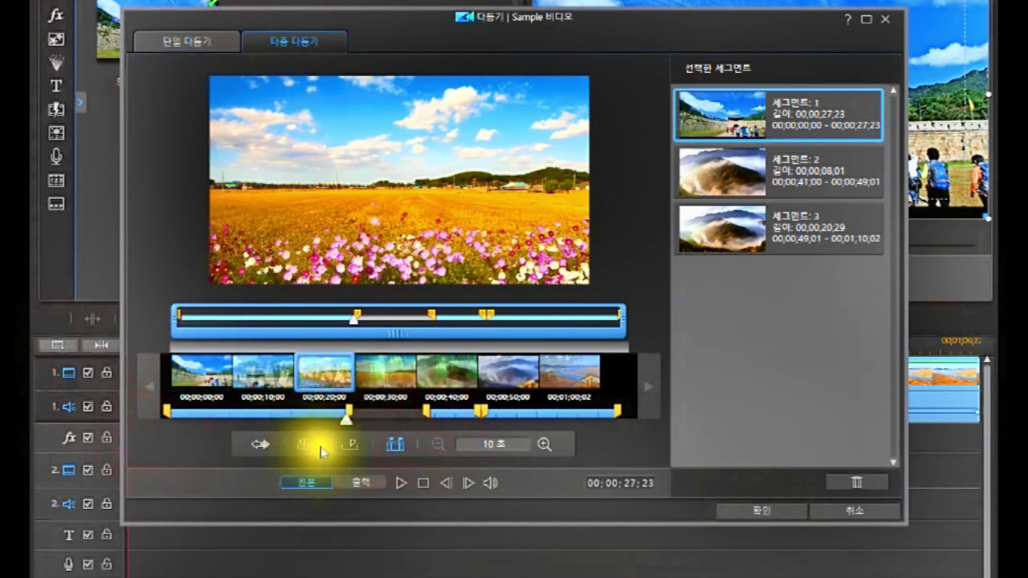
- Preview the frame near 12 seconds and go through segments 1, 2 and 3 to check the trimmed ranges
{"action": "left_click", "coordinate": [248, 417]}
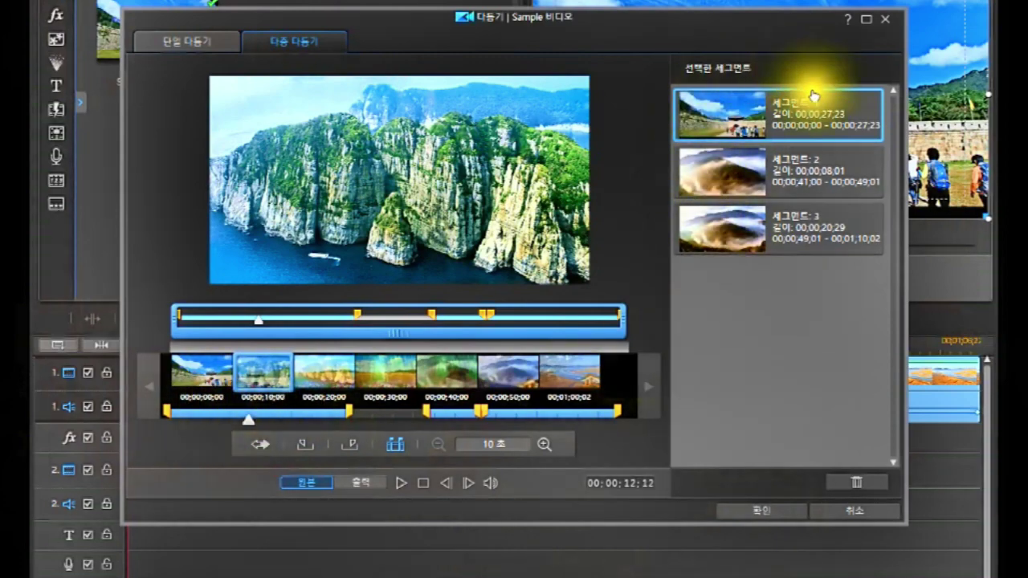
{"action": "left_click", "coordinate": [823, 133]}
{"action": "left_click", "coordinate": [814, 204]}
{"action": "left_click", "coordinate": [799, 235]}
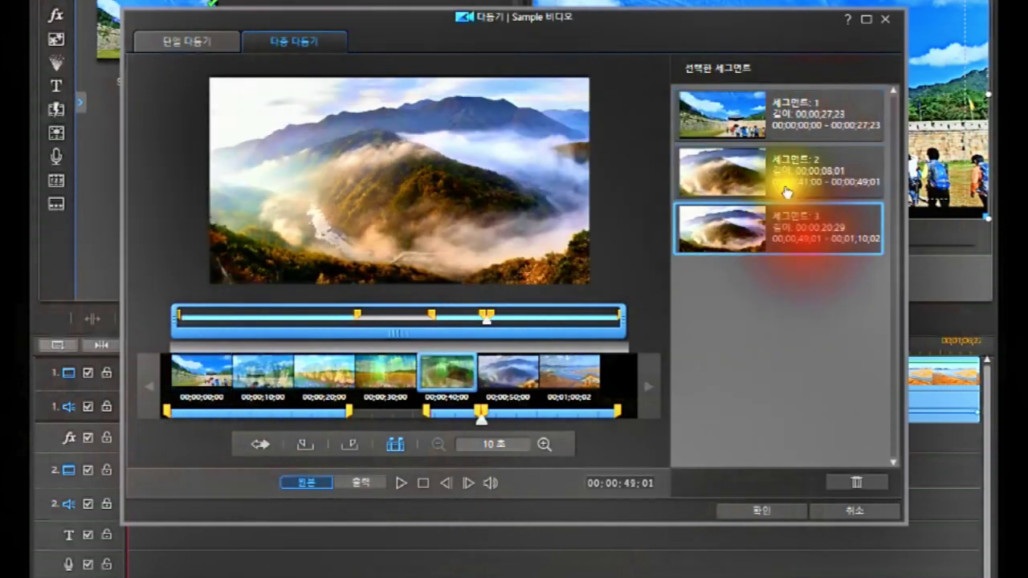
{"action": "left_click", "coordinate": [711, 129]}
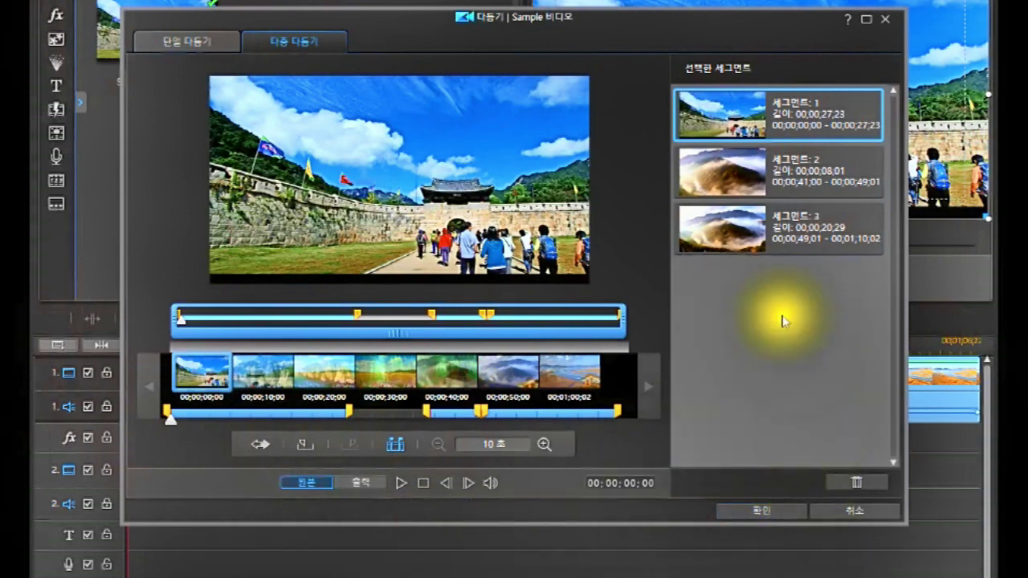
{"action": "left_click", "coordinate": [726, 124]}
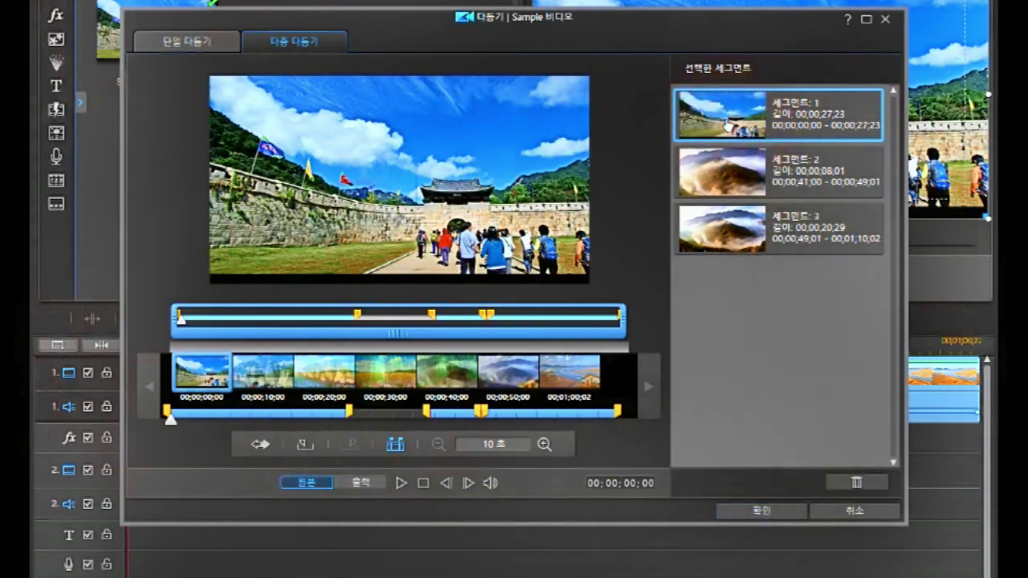
{"action": "left_click", "coordinate": [735, 176]}
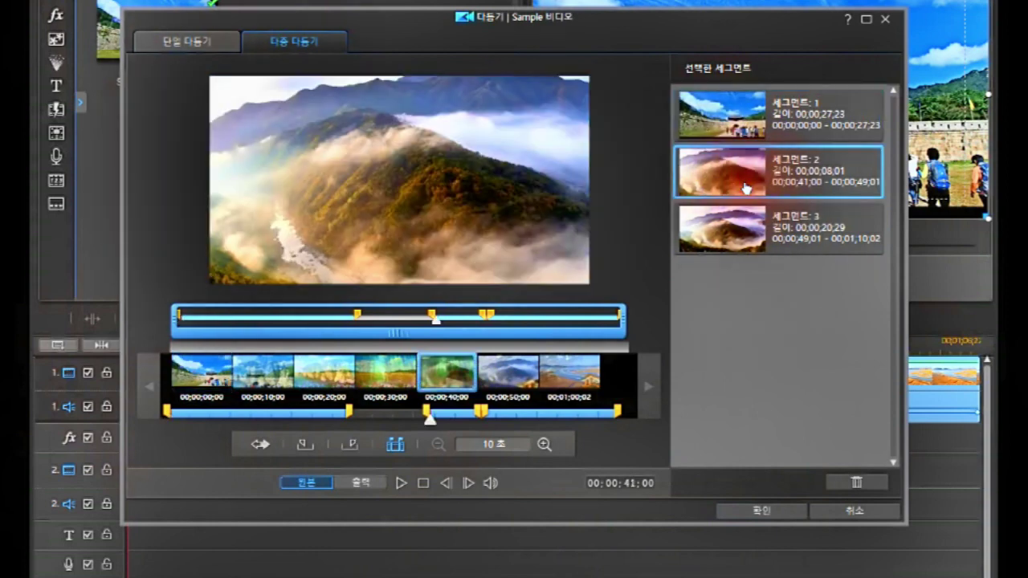
{"action": "left_click", "coordinate": [699, 229]}
- Check trimmed segments 1 and 3 and apply the multi-trim to the timeline clip
{"action": "left_click", "coordinate": [723, 121]}
{"action": "left_click", "coordinate": [723, 119]}
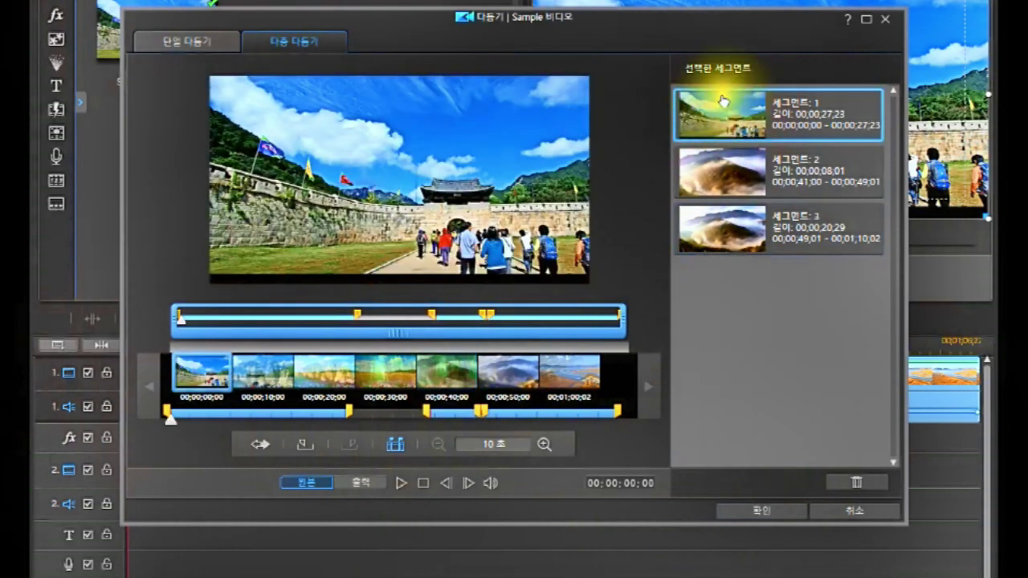
{"action": "right_click", "coordinate": [722, 119]}
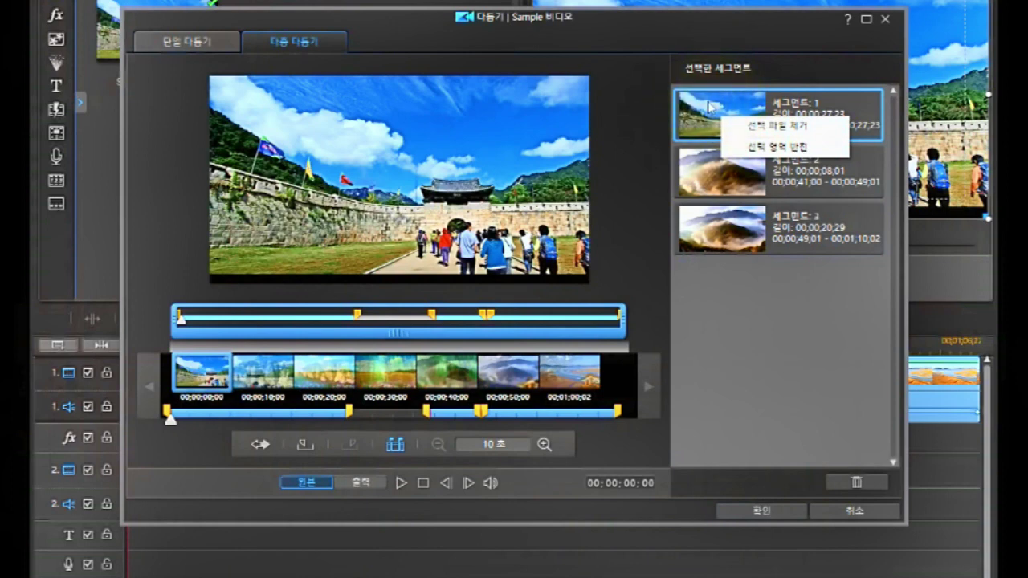
{"action": "left_click", "coordinate": [732, 240]}
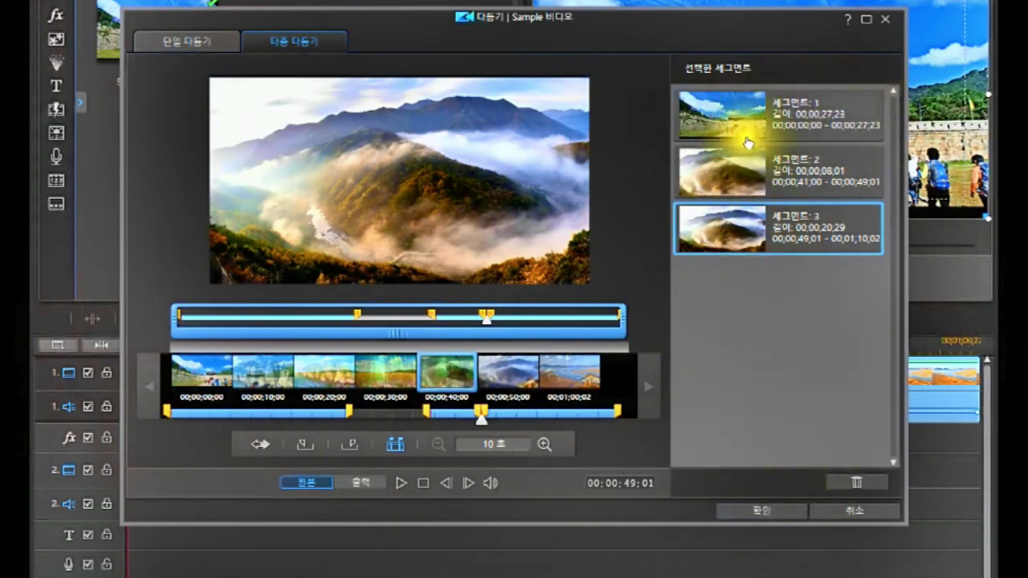
{"action": "left_click", "coordinate": [713, 117]}
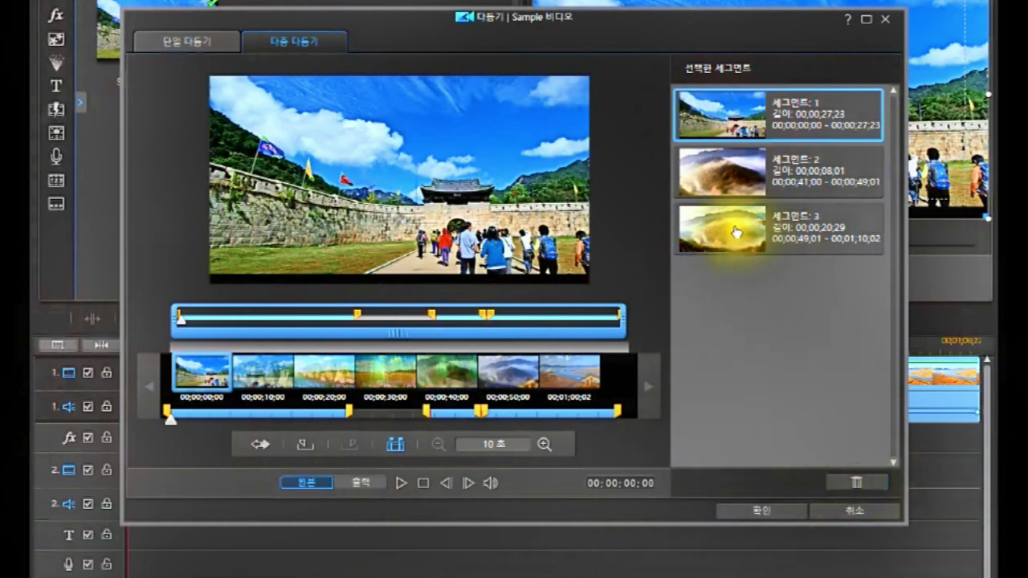
{"action": "left_click", "coordinate": [736, 233]}
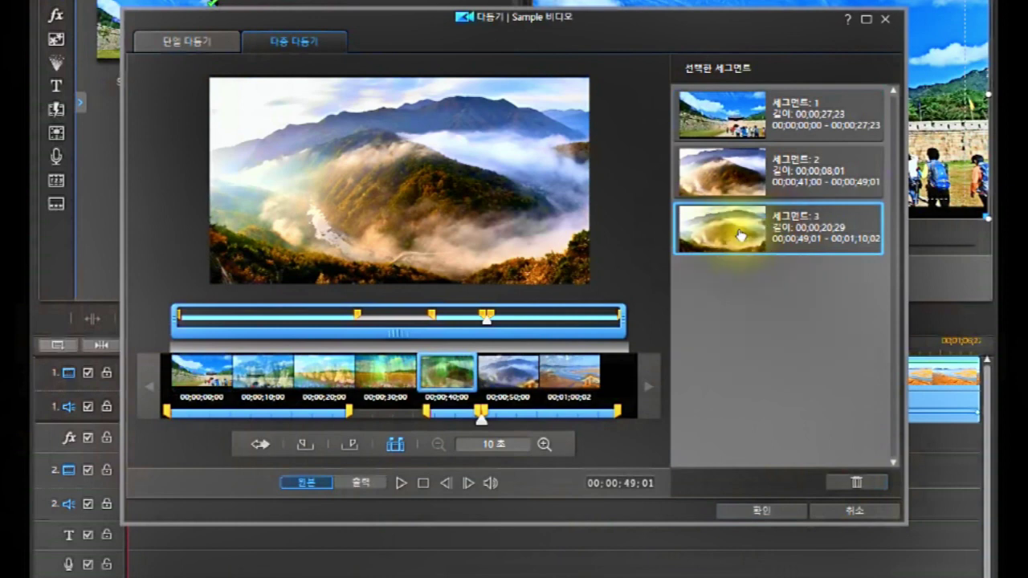
{"action": "left_click", "coordinate": [765, 512]}
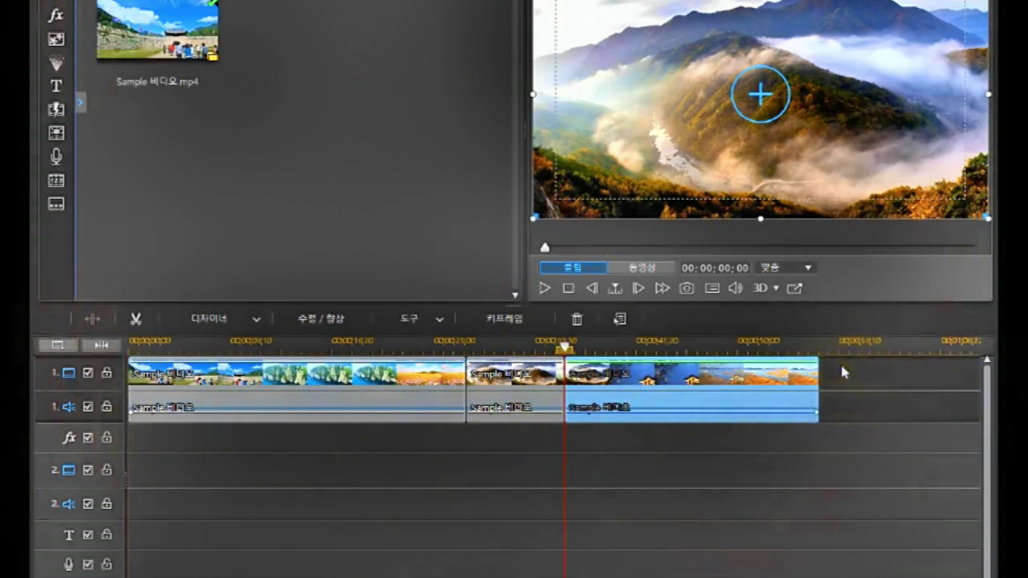
- Delete all three trimmed clips from the timeline and place the full Sample 비디오.mp4 at the start of video track 1
{"action": "left_click_drag", "start_coordinate": [840, 372], "coordinate": [378, 402]}
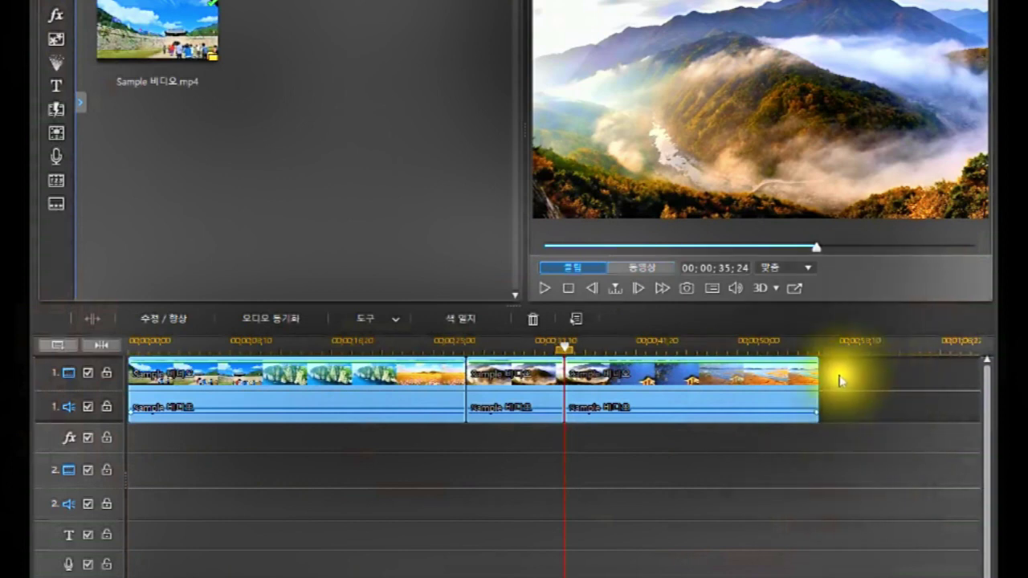
{"action": "left_click_drag", "start_coordinate": [843, 367], "coordinate": [223, 439]}
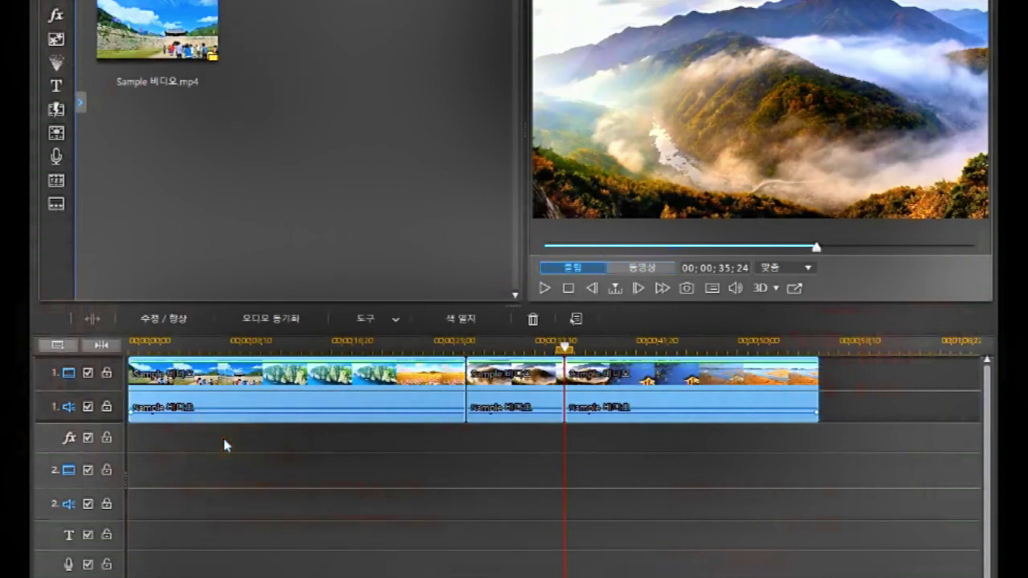
{"action": "key", "text": "Delete"}
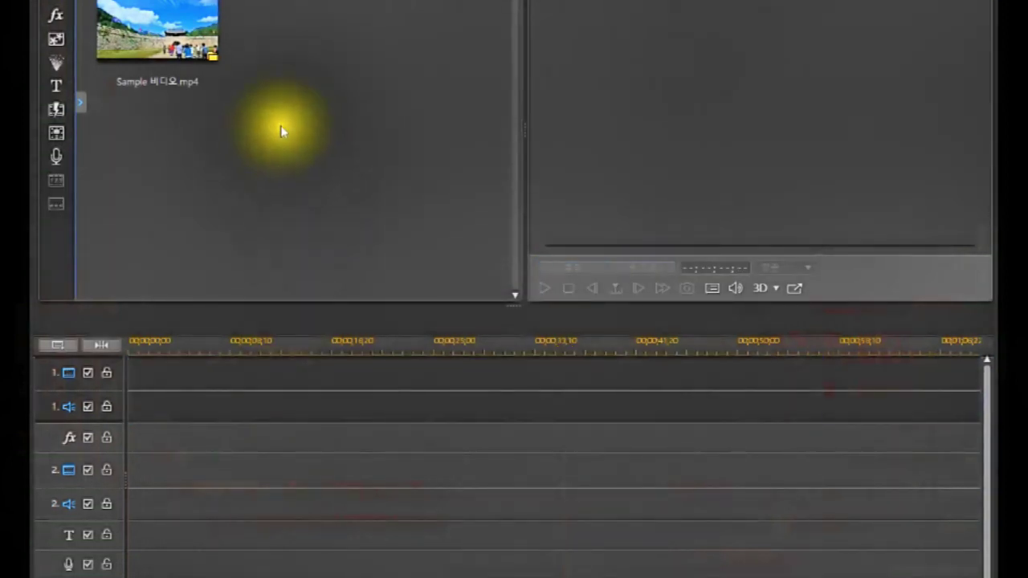
{"action": "left_click", "coordinate": [151, 30]}
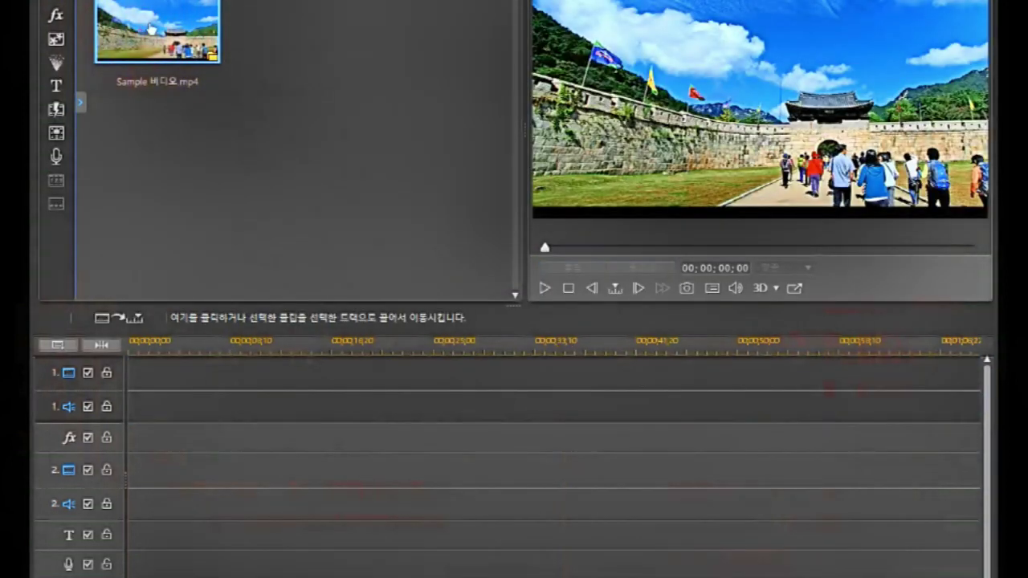
{"action": "left_click_drag", "start_coordinate": [151, 30], "coordinate": [204, 353]}
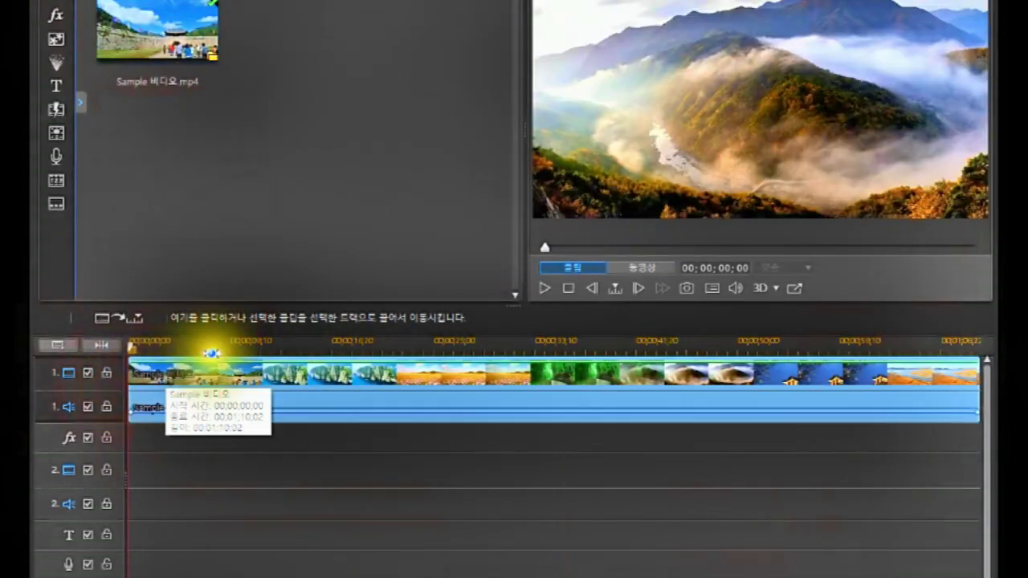
- Split the clip on video track 1 at 00;00;14;10, on the sea cliff scene
{"action": "left_click", "coordinate": [215, 348]}
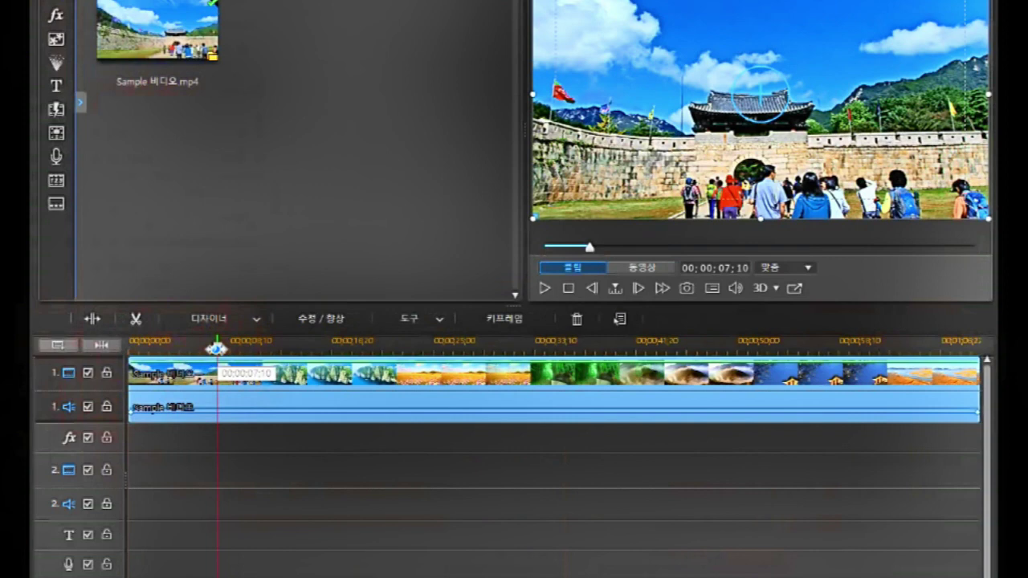
{"action": "left_click", "coordinate": [300, 349]}
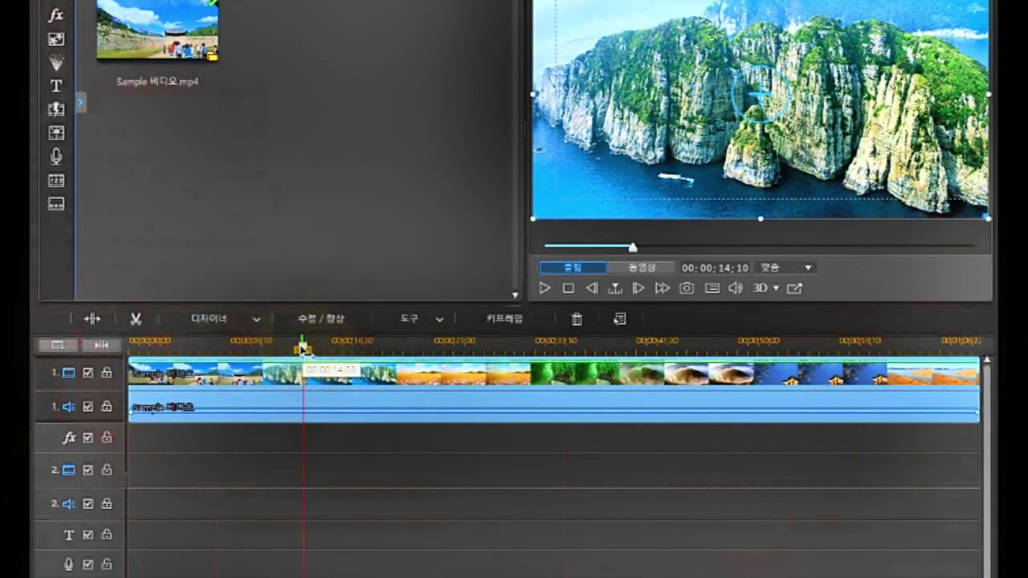
{"action": "left_click", "coordinate": [298, 350]}
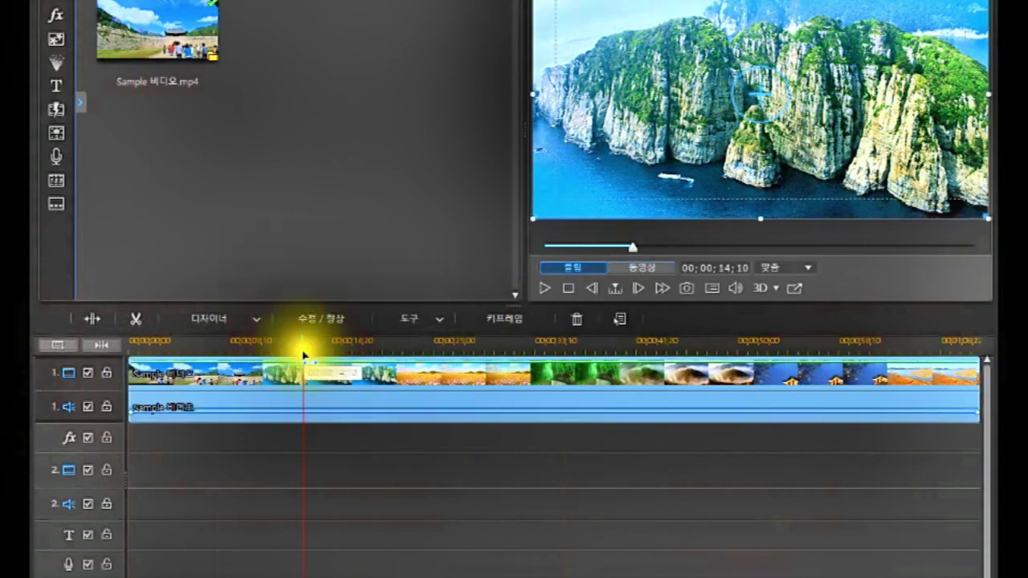
{"action": "left_click", "coordinate": [90, 319]}
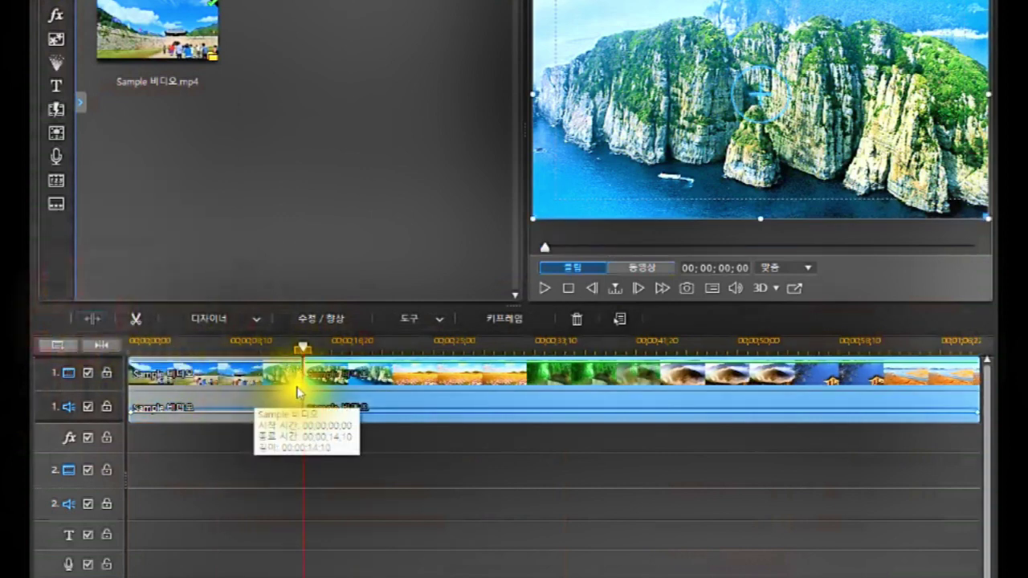
- Split the second clip on the flower field scene, at 00;00;24;21 on the timeline
{"action": "left_click", "coordinate": [438, 346]}
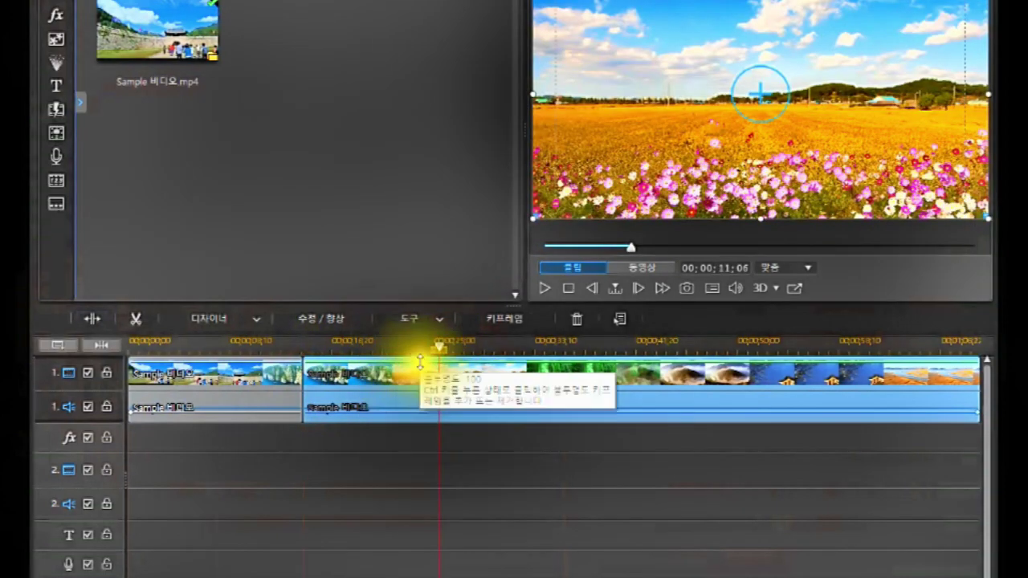
{"action": "mouse_move", "coordinate": [440, 346]}
{"action": "left_mouse_down"}
{"action": "mouse_move", "coordinate": [316, 353]}
{"action": "mouse_move", "coordinate": [363, 347]}
{"action": "mouse_move", "coordinate": [431, 360]}
{"action": "left_mouse_up"}
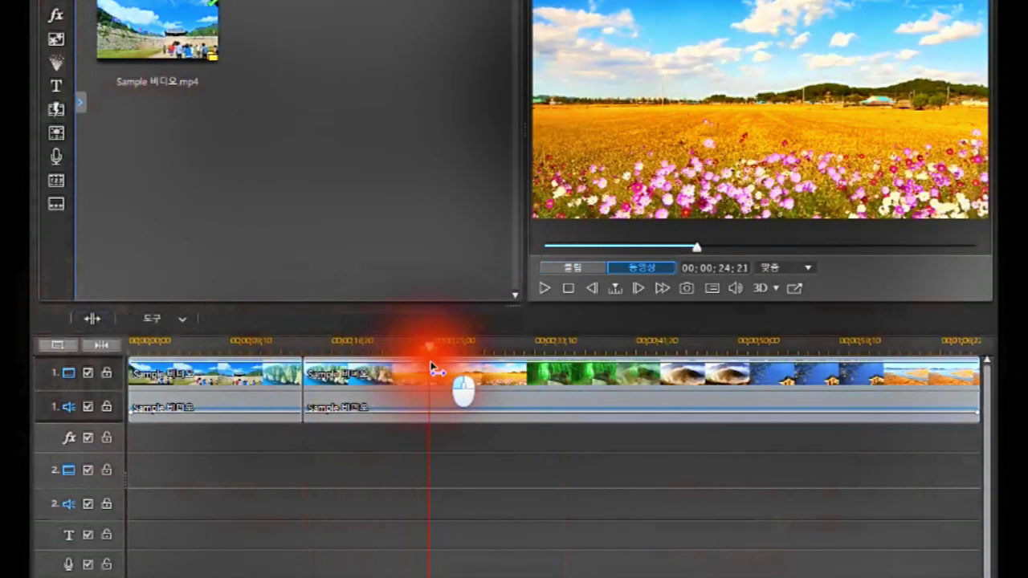
{"action": "left_click", "coordinate": [431, 374]}
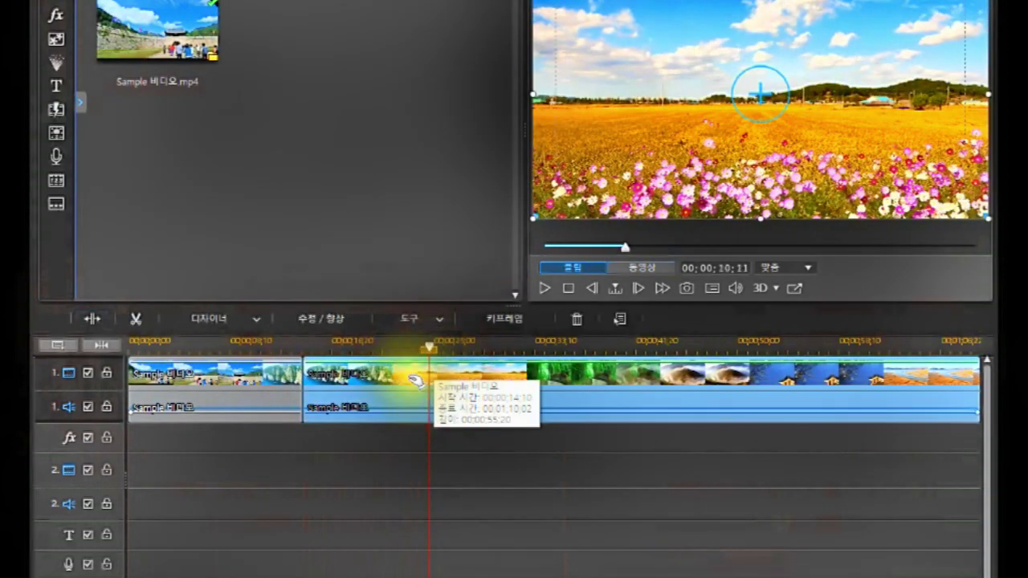
{"action": "left_click", "coordinate": [91, 319]}
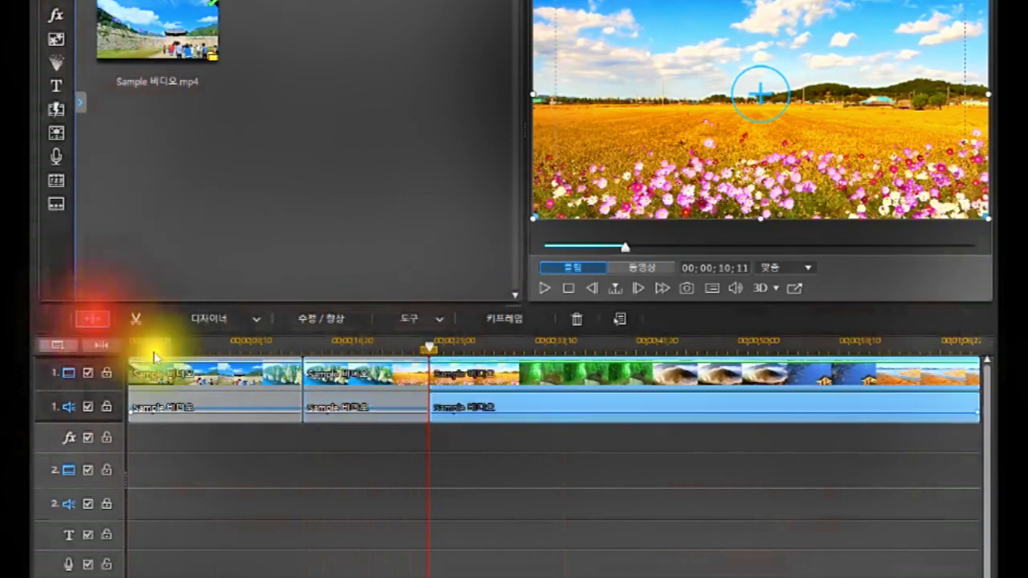
- Split the last clip on the bamboo forest scene, at 00;00;36;28 on the timeline
{"action": "left_click", "coordinate": [585, 353]}
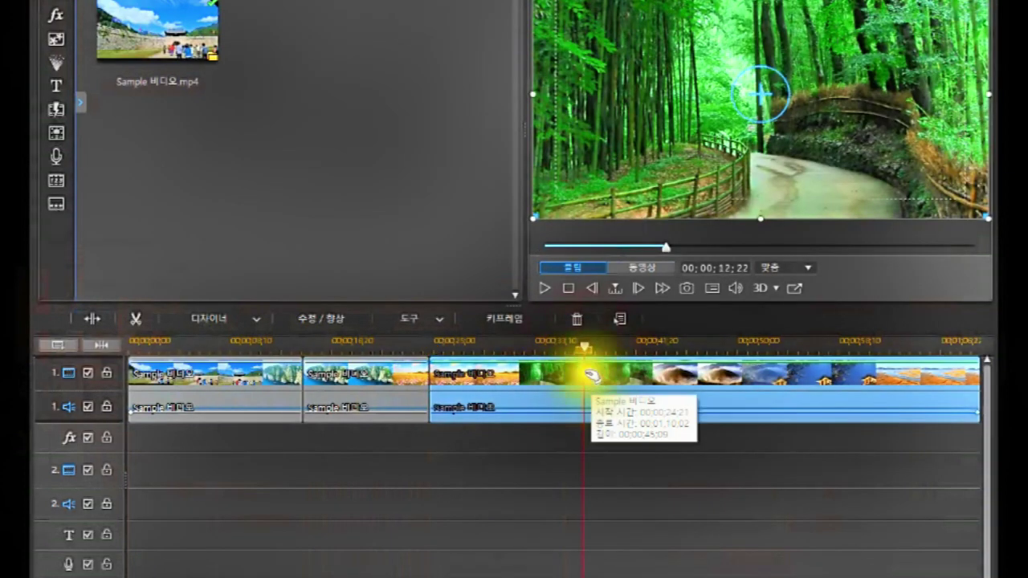
{"action": "left_click", "coordinate": [534, 369]}
{"action": "left_click_drag", "start_coordinate": [534, 369], "coordinate": [578, 367]}
{"action": "left_click", "coordinate": [586, 374]}
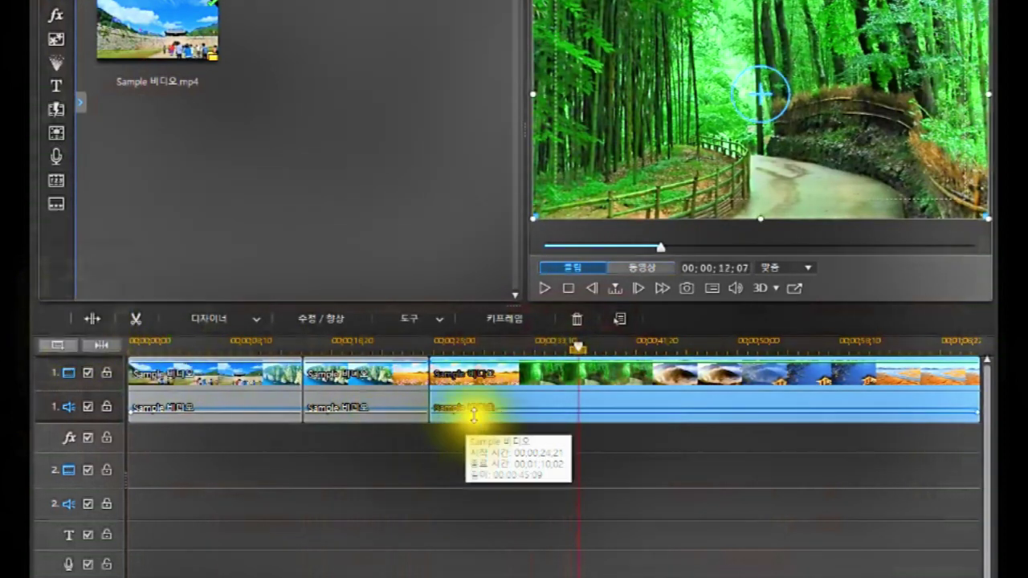
{"action": "left_click", "coordinate": [581, 375]}
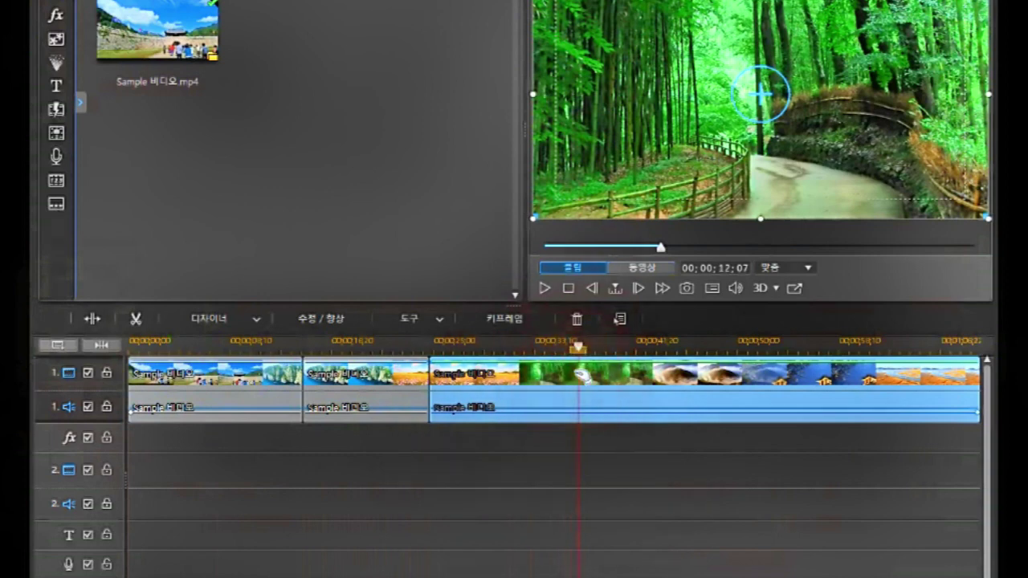
{"action": "right_click", "coordinate": [584, 375]}
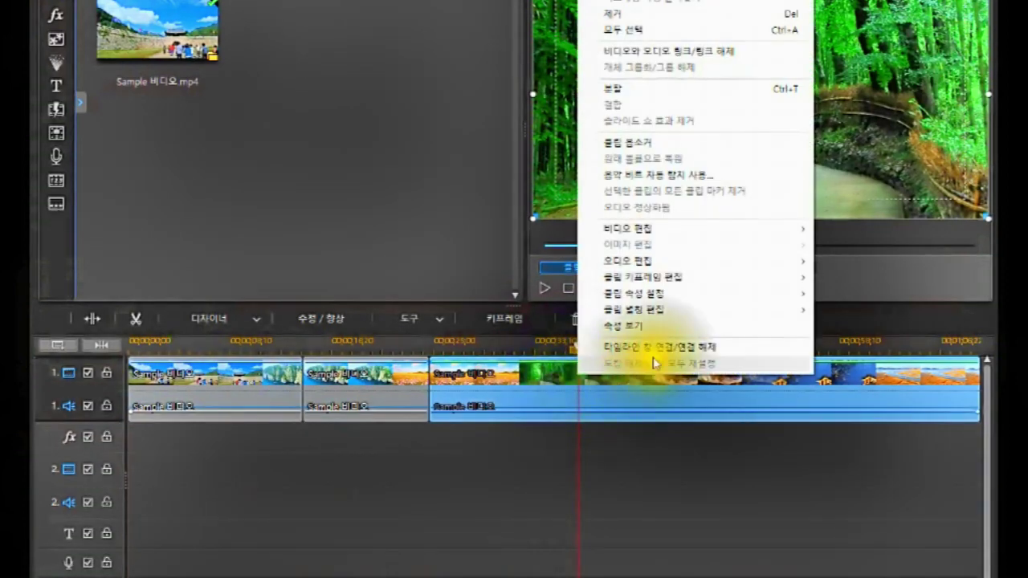
{"action": "left_click", "coordinate": [637, 88]}
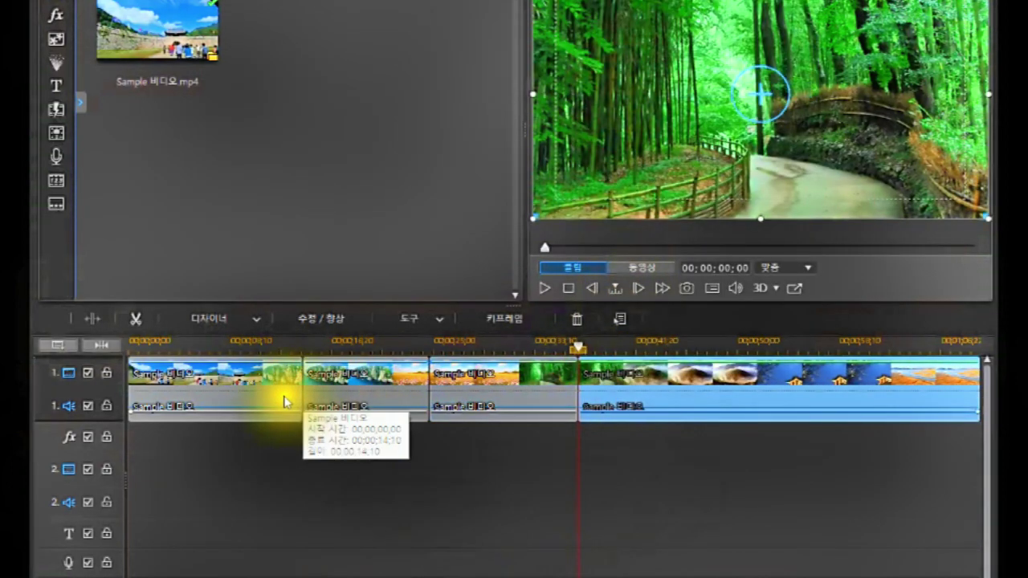
- Inspect the first and third split clips on the timeline and look over the commands available for Sample 비디오.mp4 in the library
{"action": "left_click", "coordinate": [242, 380]}
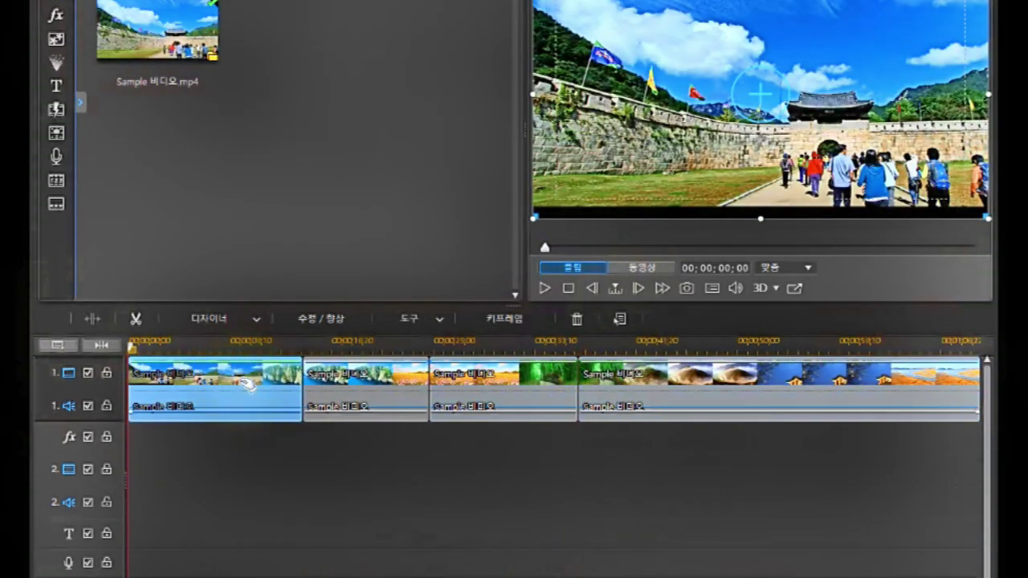
{"action": "left_click", "coordinate": [453, 386]}
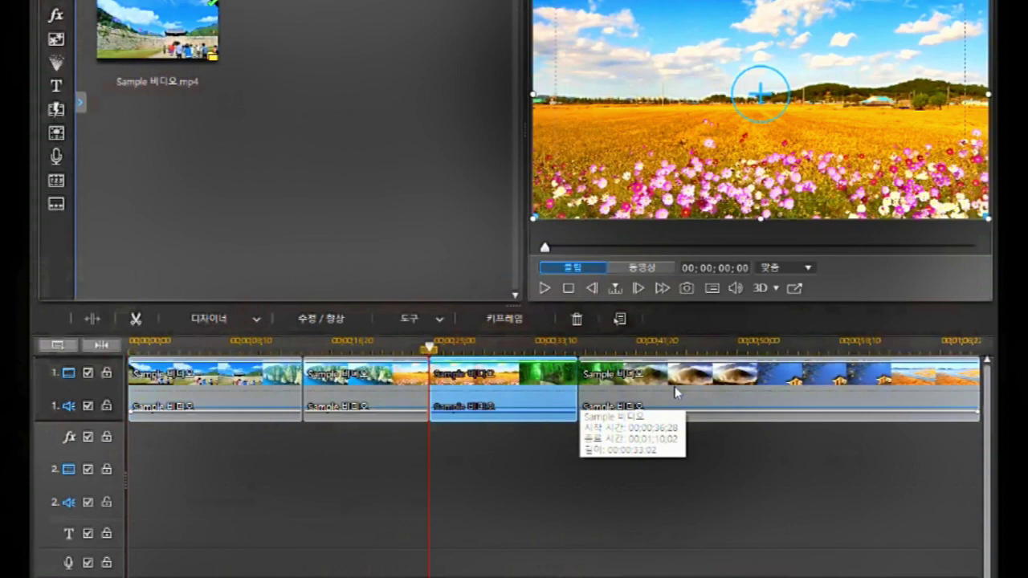
{"action": "left_click", "coordinate": [167, 27]}
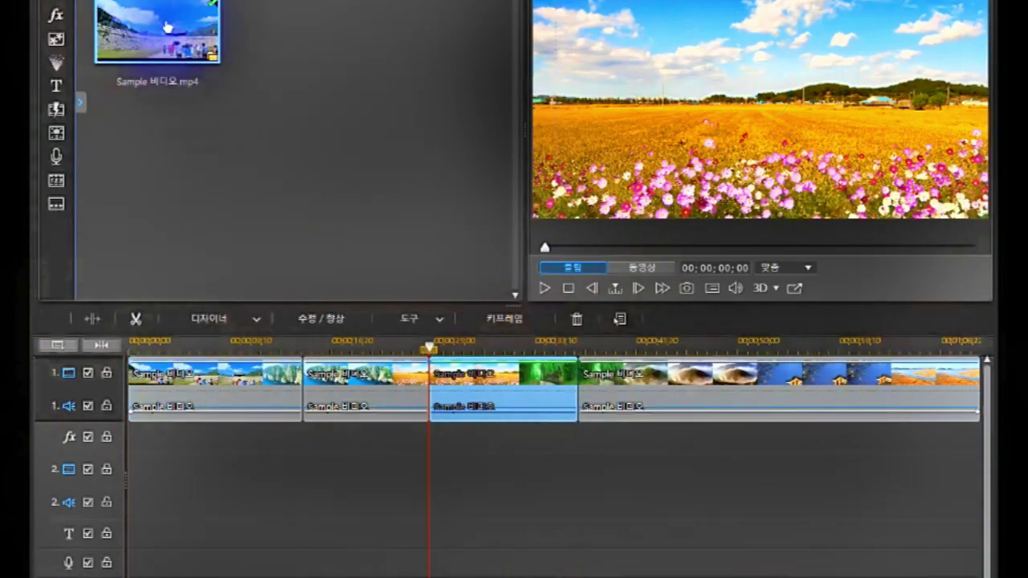
{"action": "right_click", "coordinate": [167, 26]}
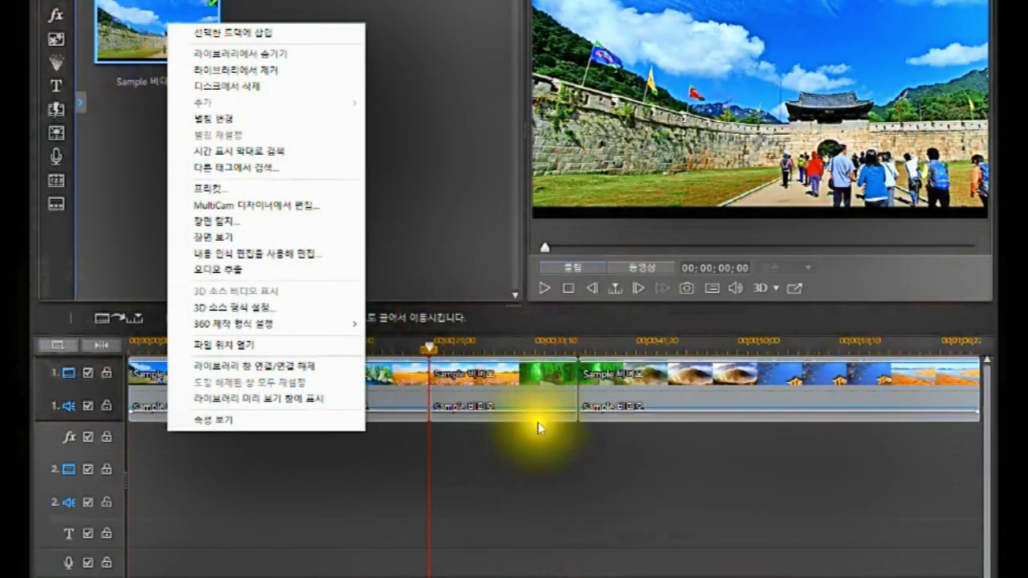
{"action": "left_click", "coordinate": [538, 432]}
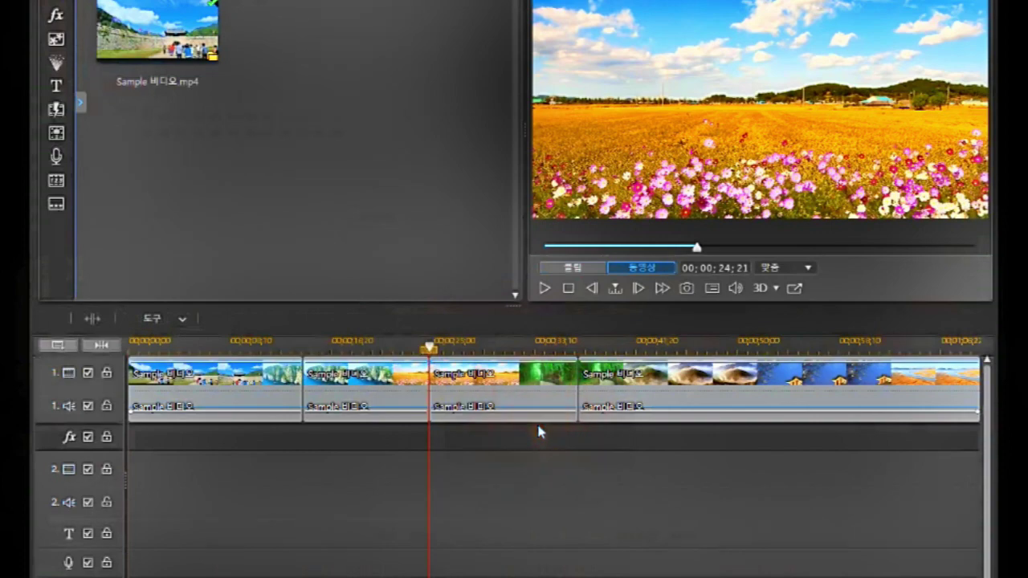